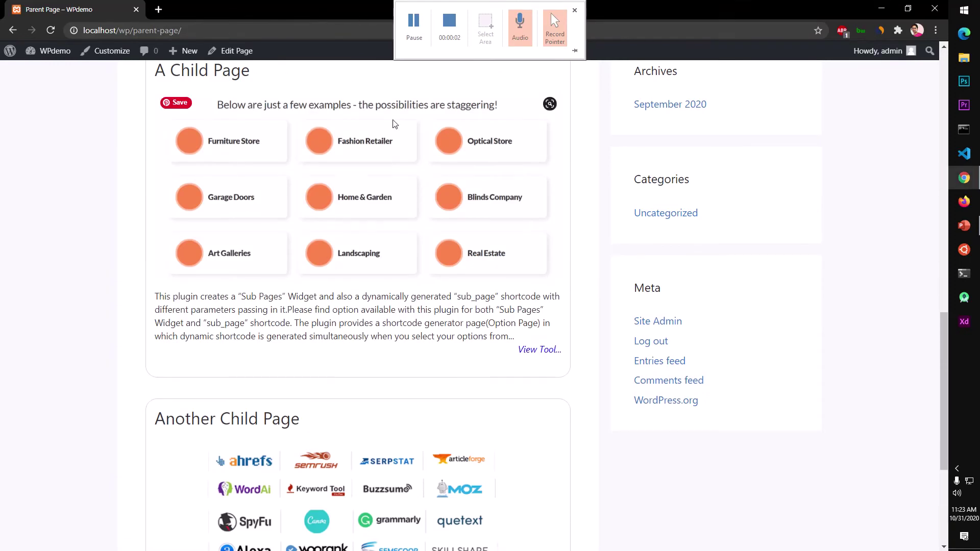
- Examine the whole Parent Page, from the featured image and intro text down to the two child page cards
scroll(580, 322, "up", 8)
scroll(581, 322, "up", 9)
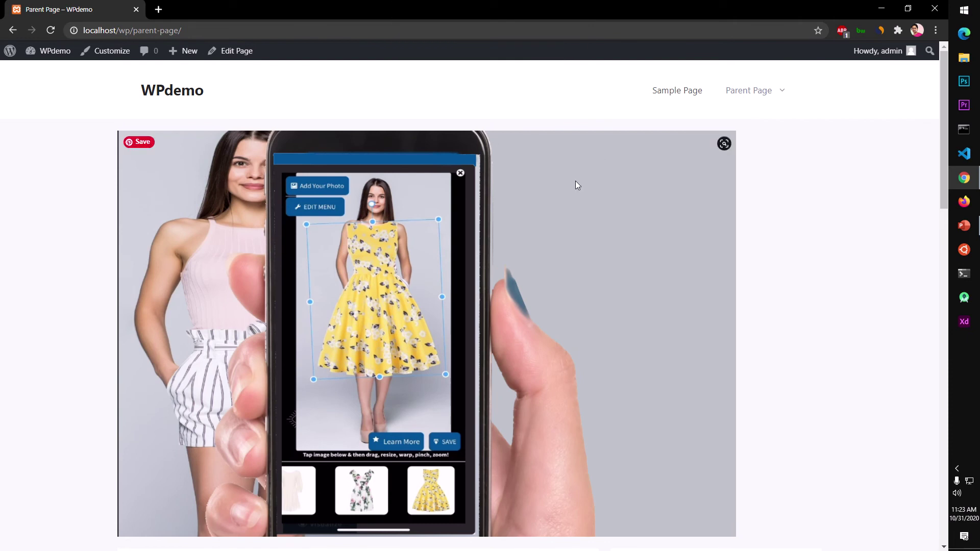
scroll(576, 185, "down", 20)
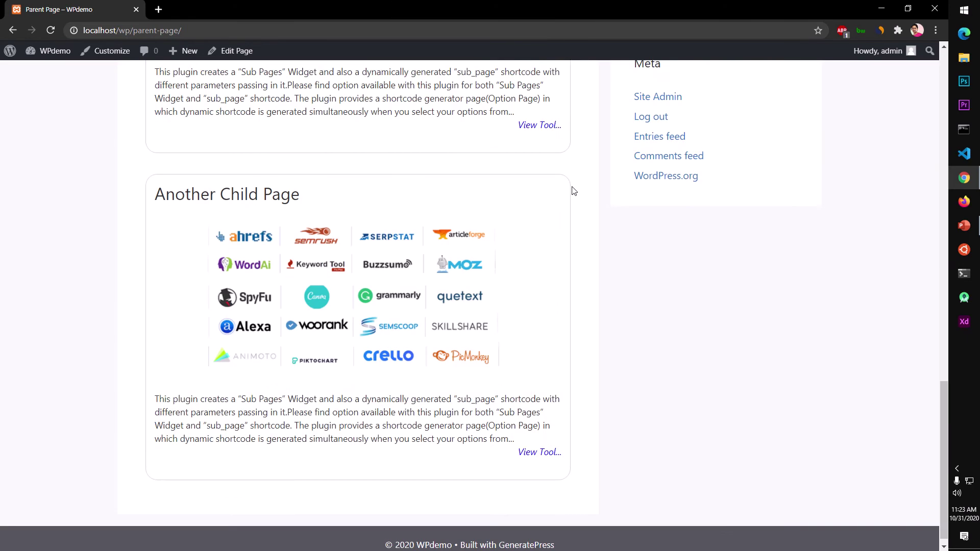
scroll(574, 191, "down", 1)
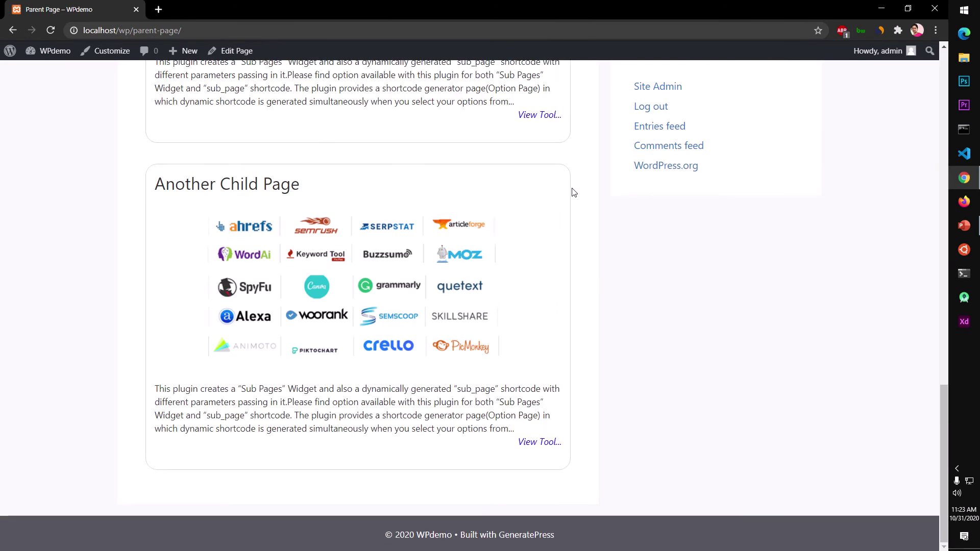
scroll(574, 192, "up", 5)
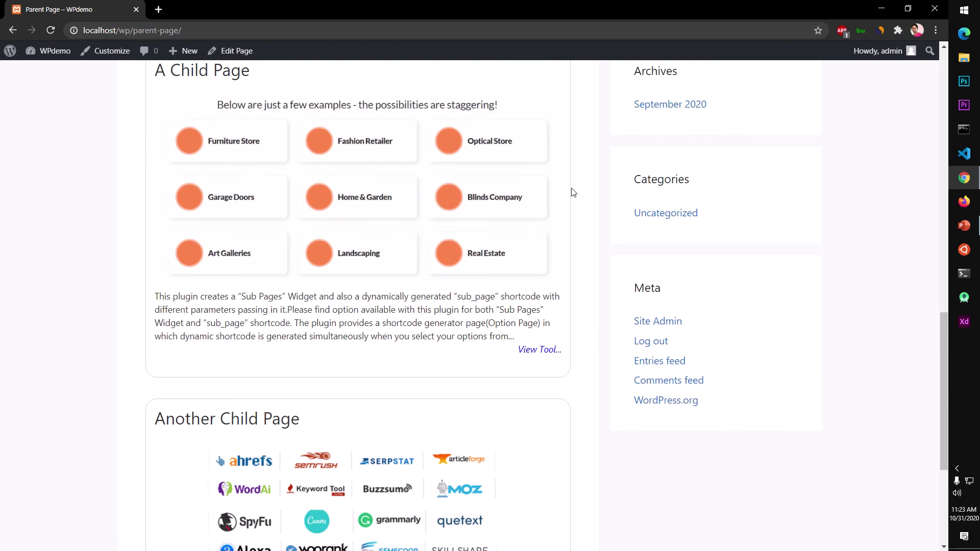
scroll(574, 192, "up", 2)
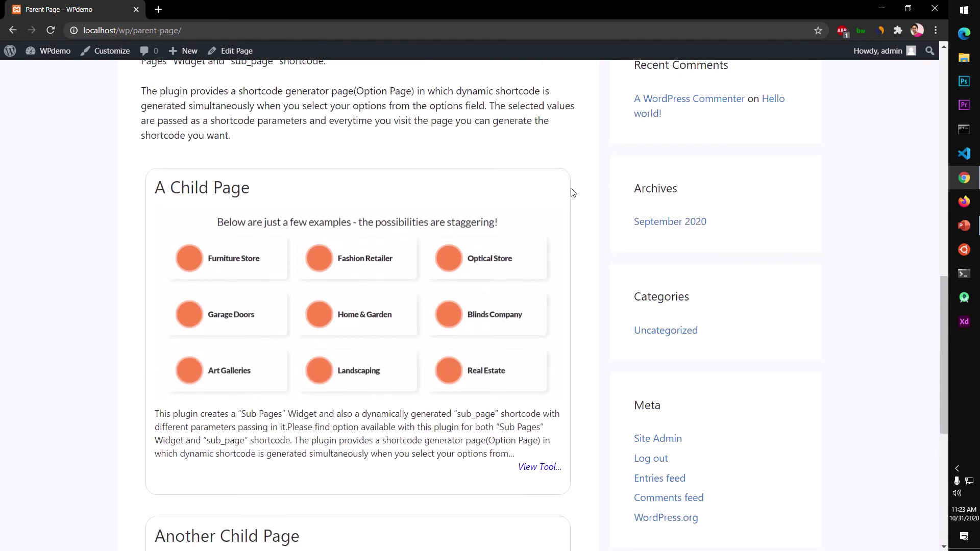
scroll(574, 192, "up", 3)
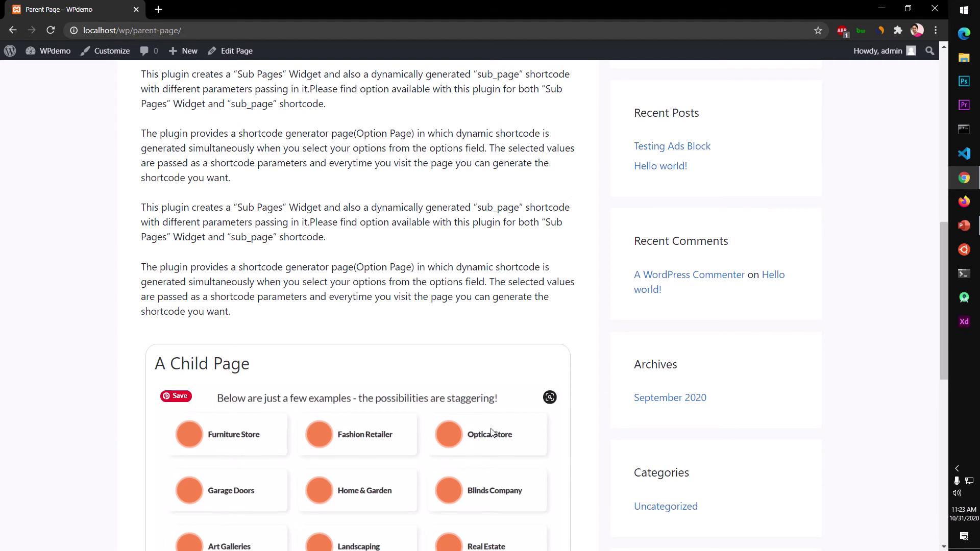
scroll(491, 433, "down", 10)
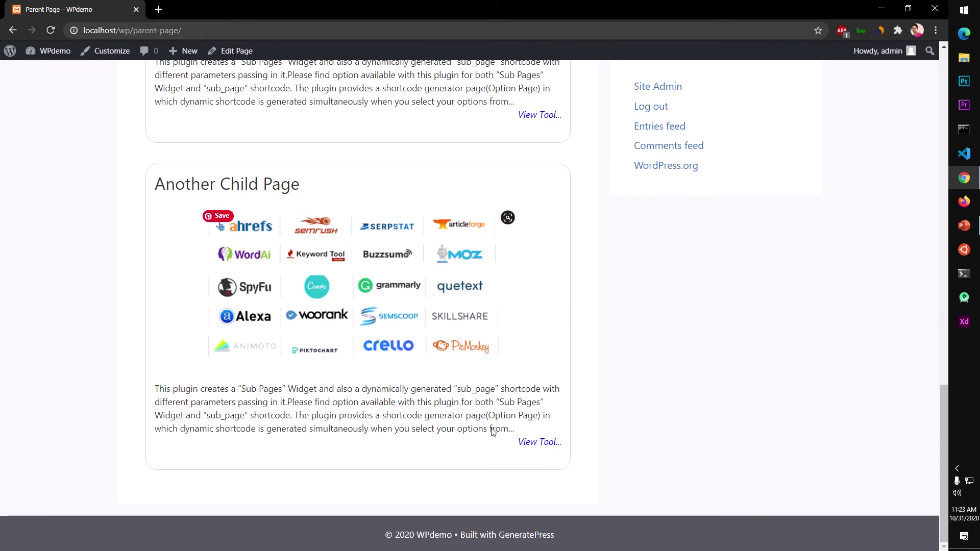
scroll(492, 428, "up", 8)
scroll(492, 428, "up", 13)
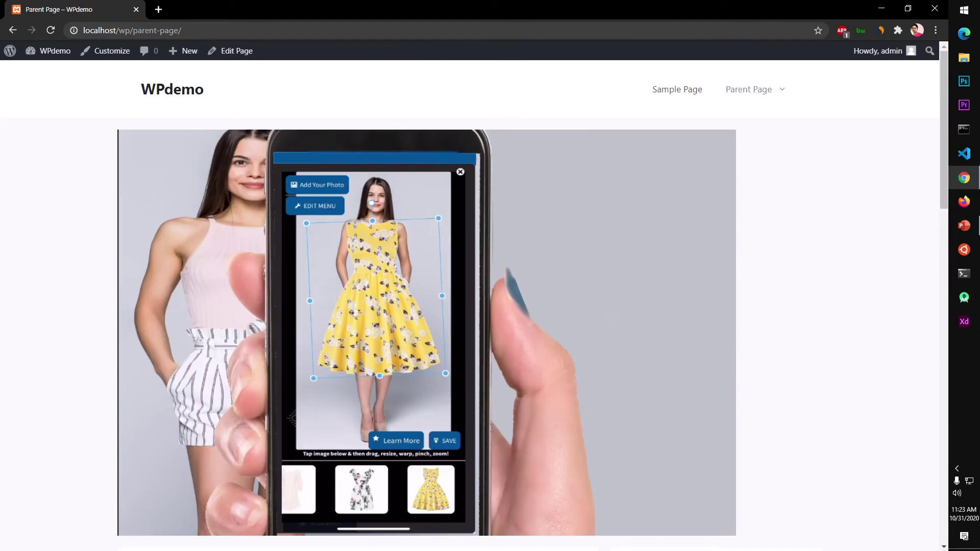
scroll(491, 427, "down", 12)
scroll(492, 428, "down", 2)
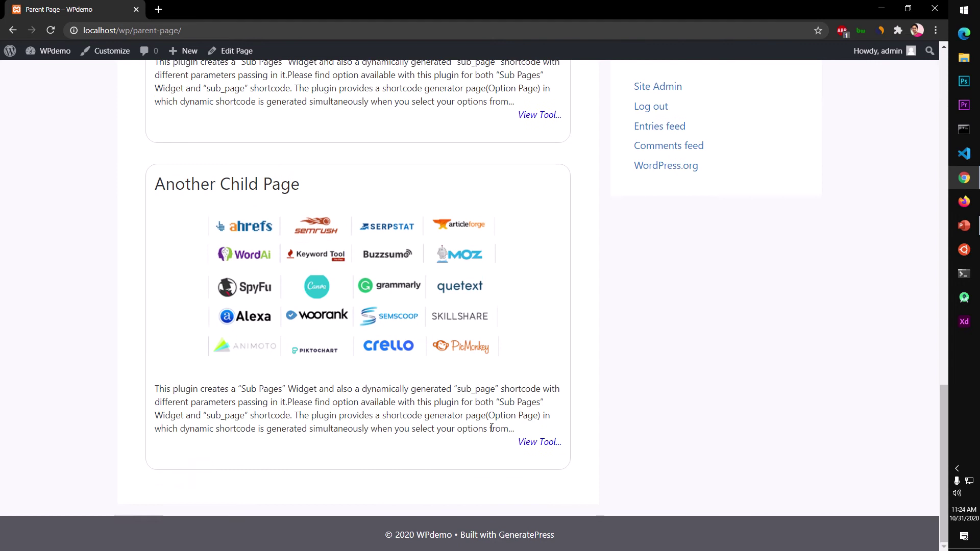
scroll(491, 428, "up", 14)
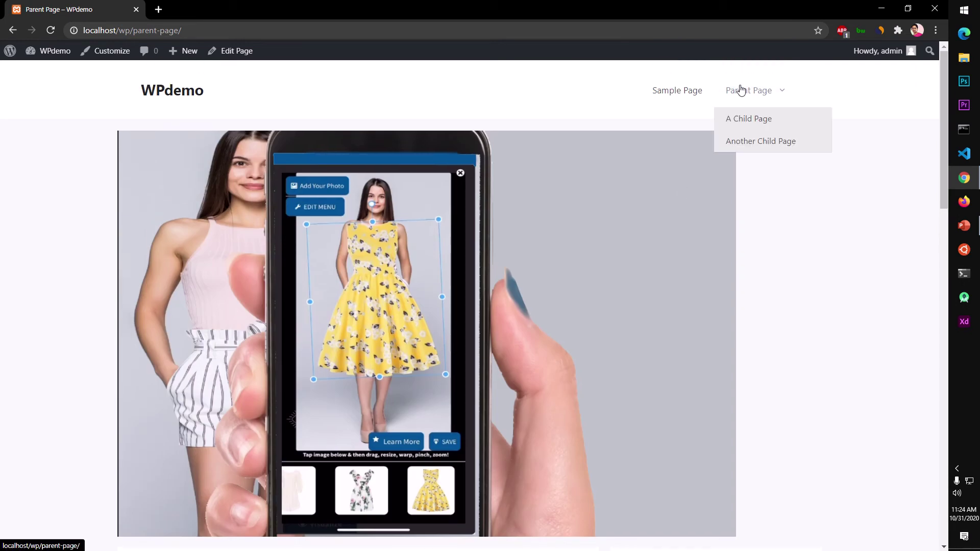
- Check the child pages listed under Parent Page in the site navigation against the child page cards in the body
left_click(735, 93)
mouse_move(738, 94)
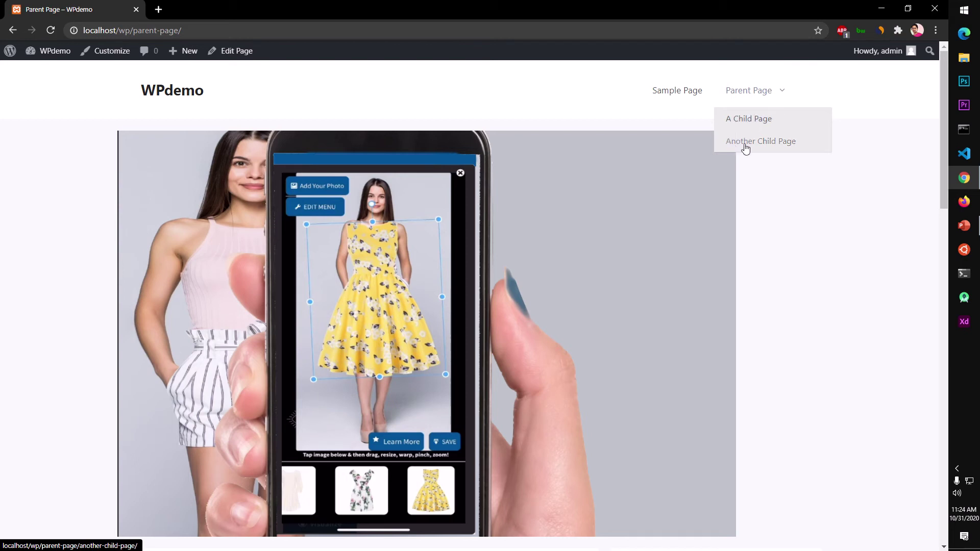
scroll(497, 339, "down", 7)
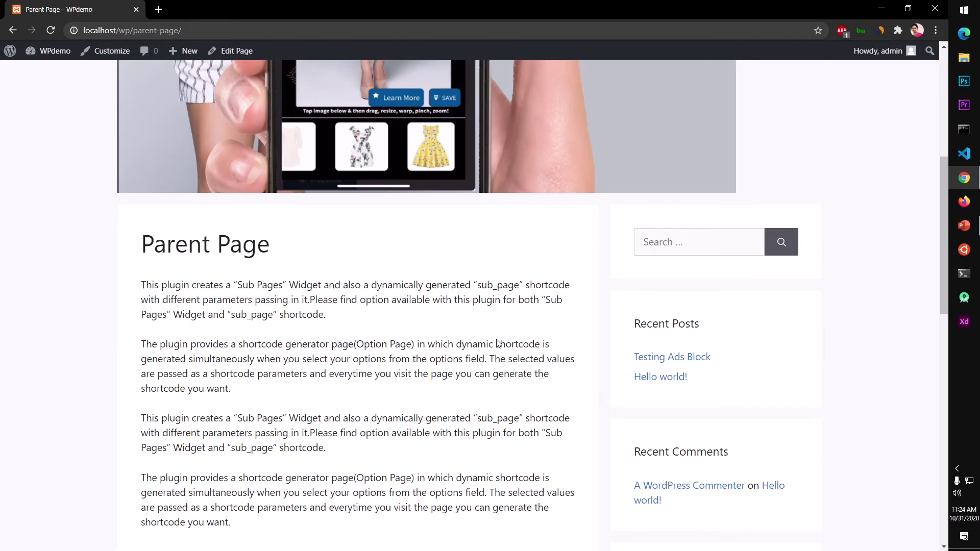
scroll(497, 342, "down", 1)
scroll(498, 343, "down", 5)
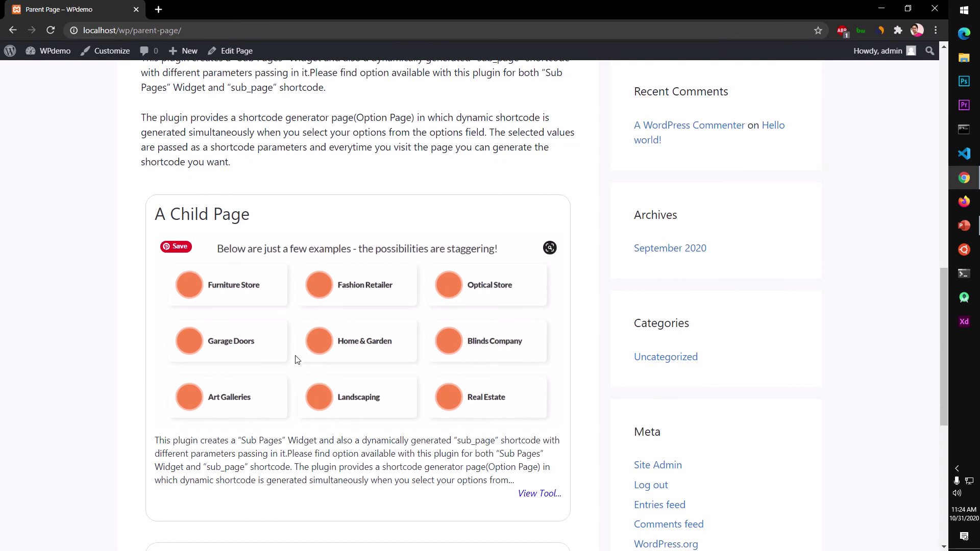
scroll(309, 375, "up", 5)
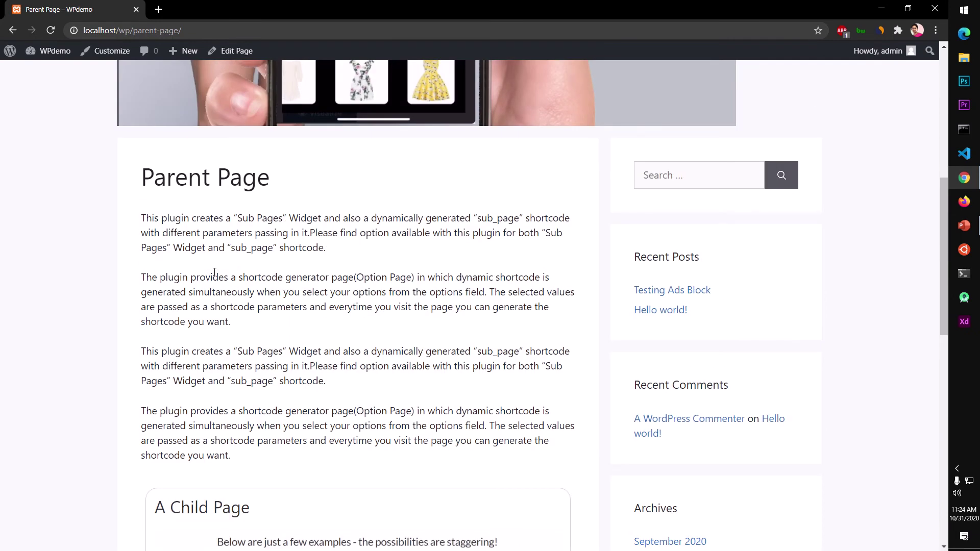
- Highlight the Parent Page's own body paragraphs and compare them with the child page cards below
left_click_drag(143, 203, 280, 453)
left_click(365, 408)
scroll(364, 408, "down", 6)
scroll(365, 408, "down", 3)
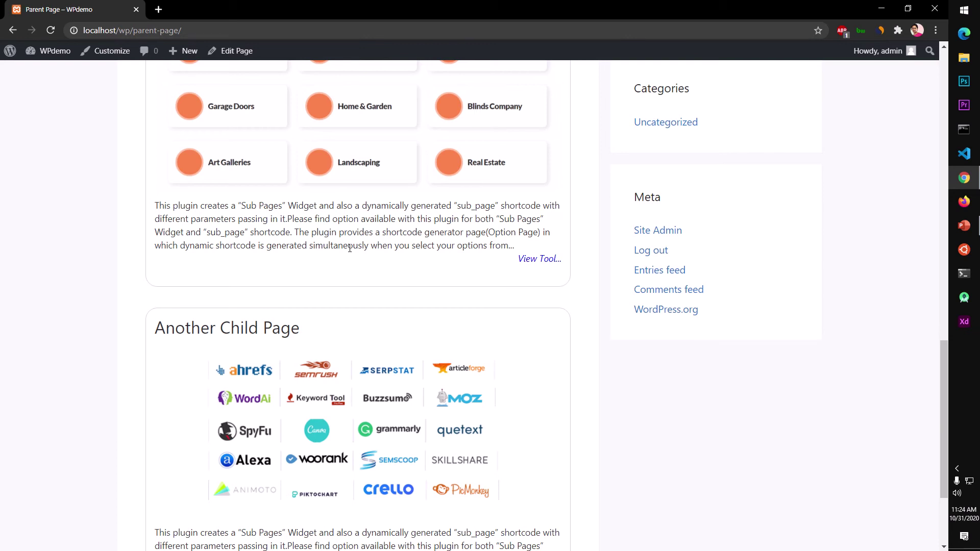
- Examine the A Child Page card, highlighting its title and its excerpt text
scroll(350, 249, "up", 3)
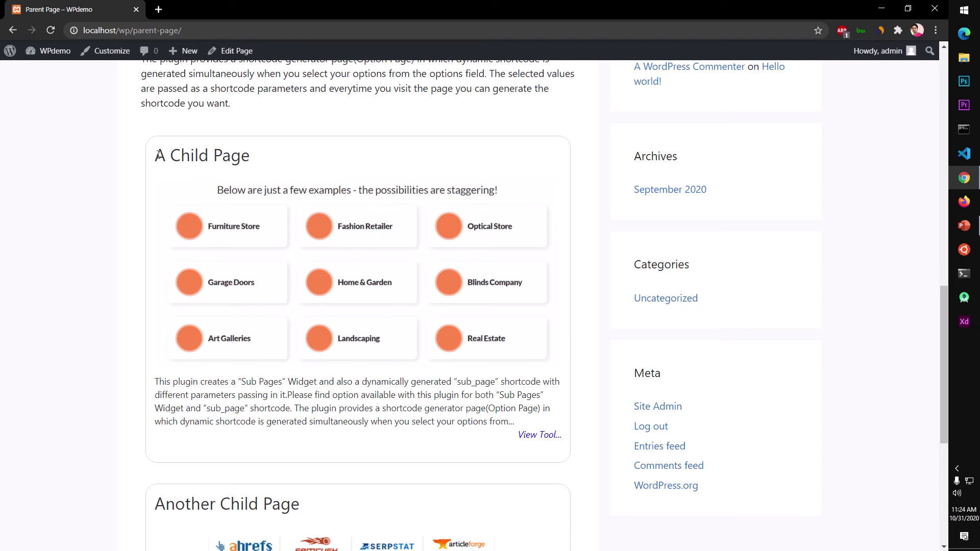
left_click_drag(158, 155, 266, 157)
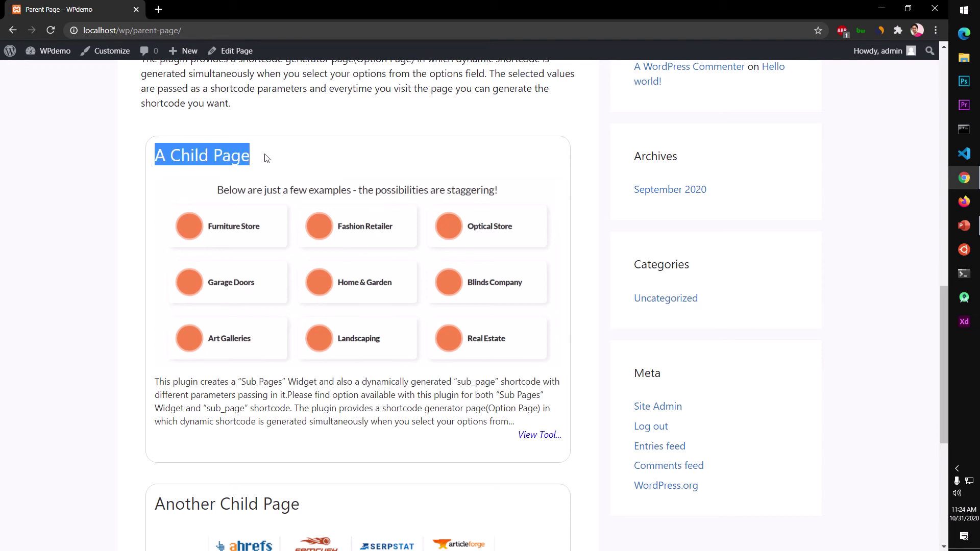
left_click(321, 169)
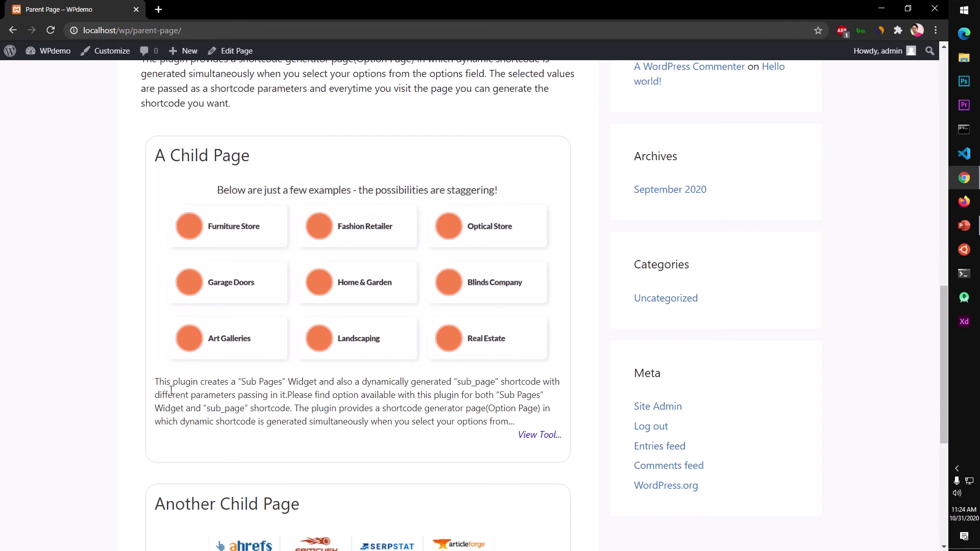
left_click_drag(156, 381, 517, 431)
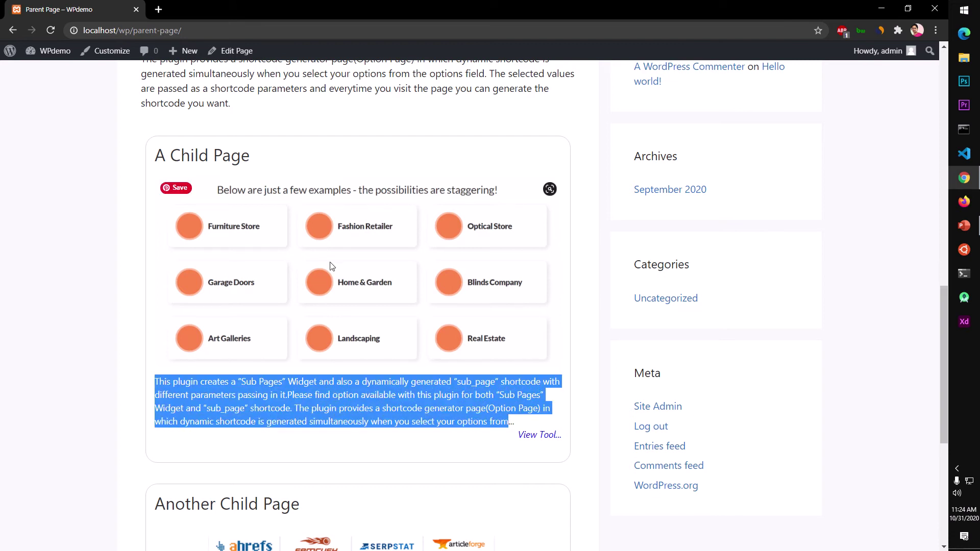
- Open A Child Page through its card's View Tool link and highlight the parent-page/a-child-page/ part of its URL
left_click(534, 437)
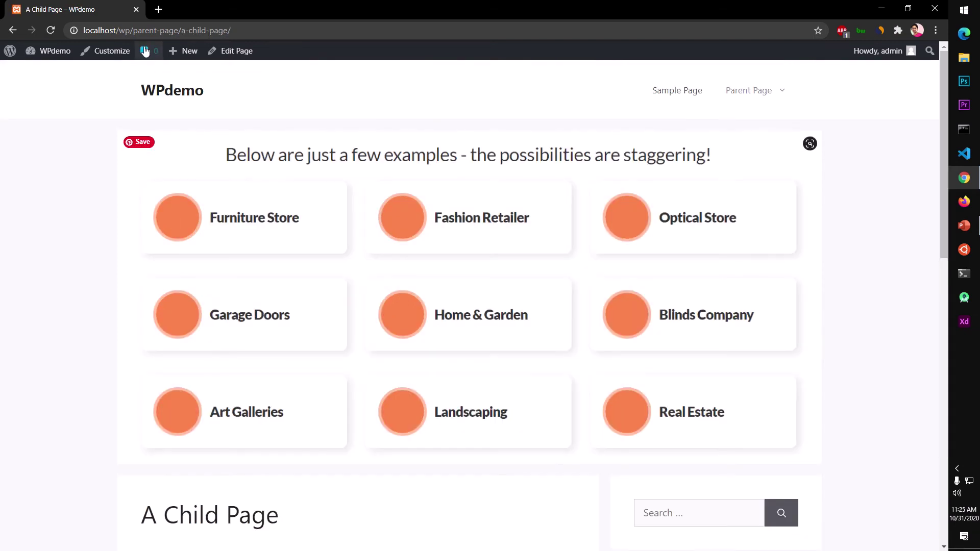
left_click_drag(133, 31, 232, 32)
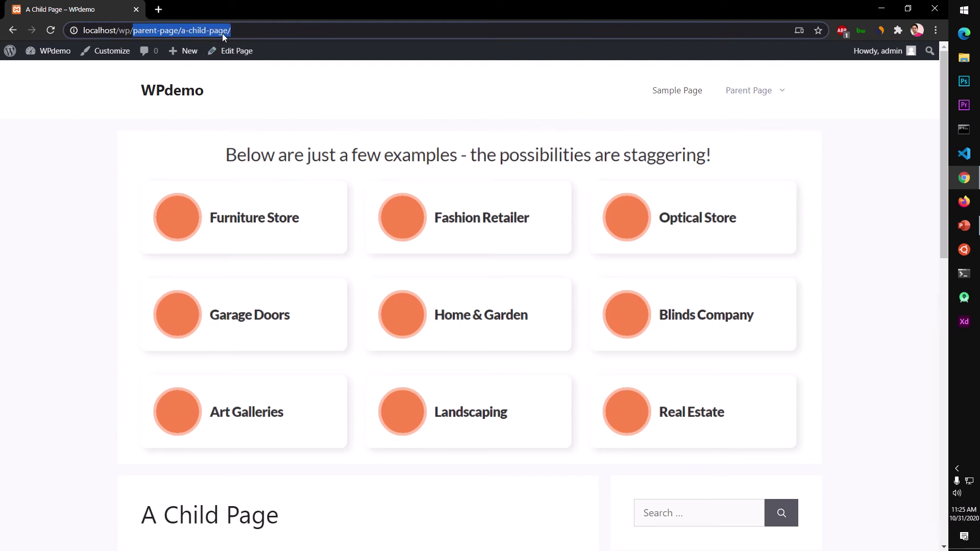
left_click(174, 78)
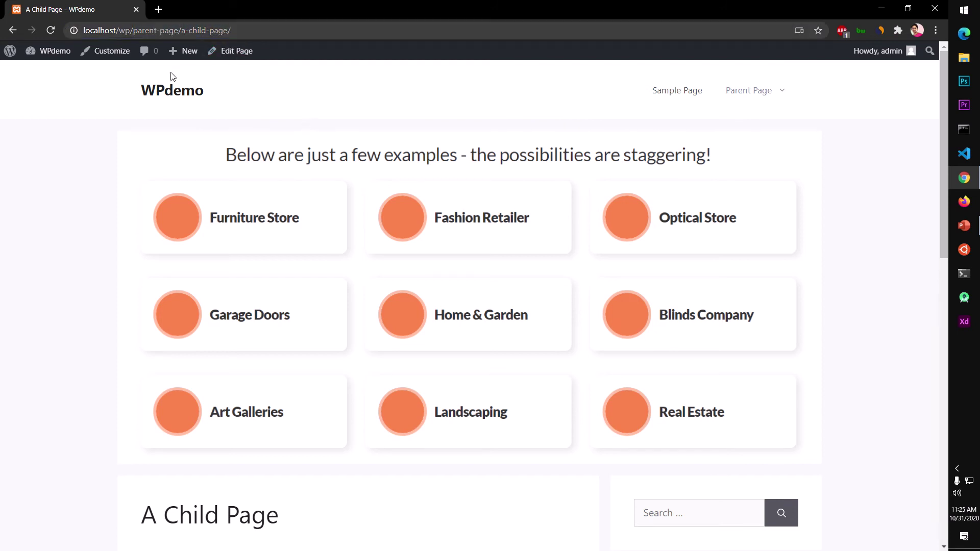
- Return to the Parent Page and open Another Child Page through its card's View Tool link
left_click(15, 31)
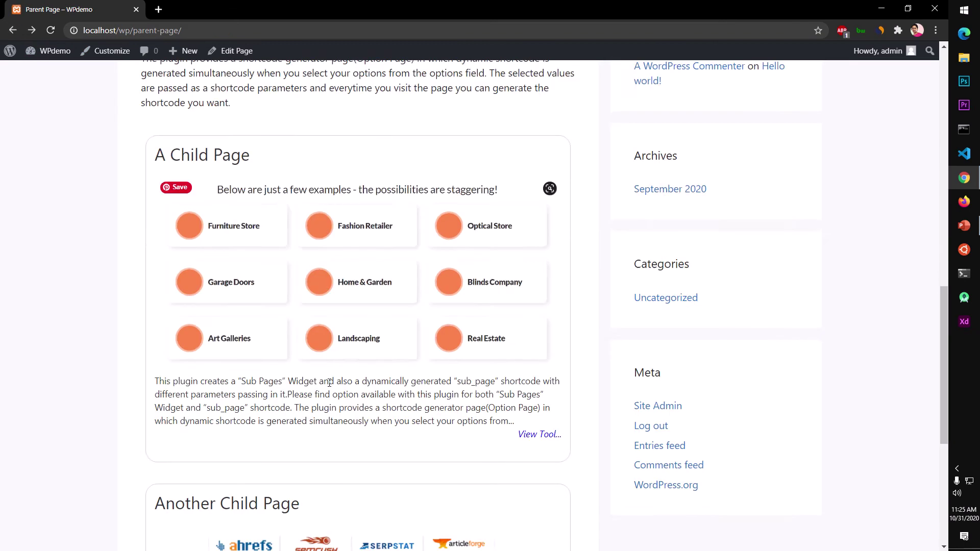
scroll(330, 386, "down", 5)
scroll(329, 387, "down", 2)
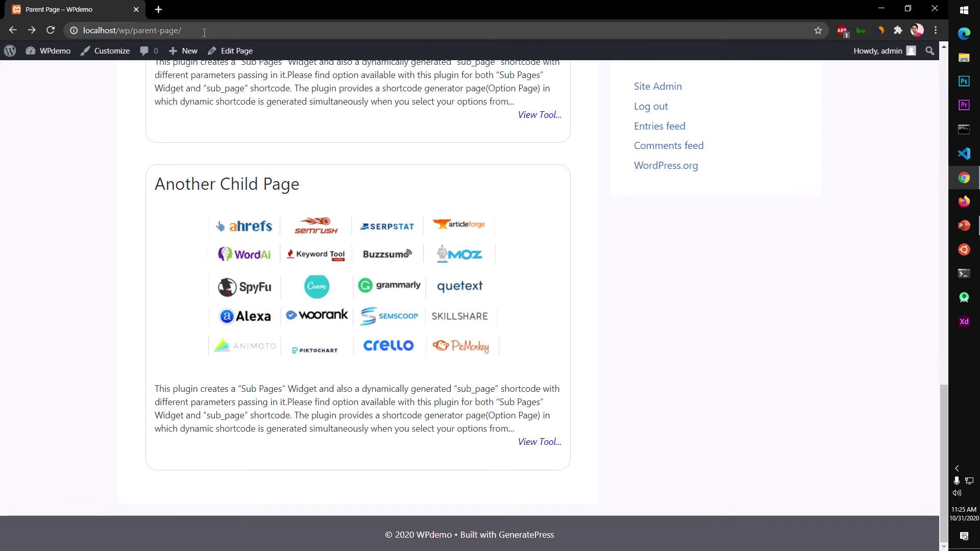
left_click(552, 446)
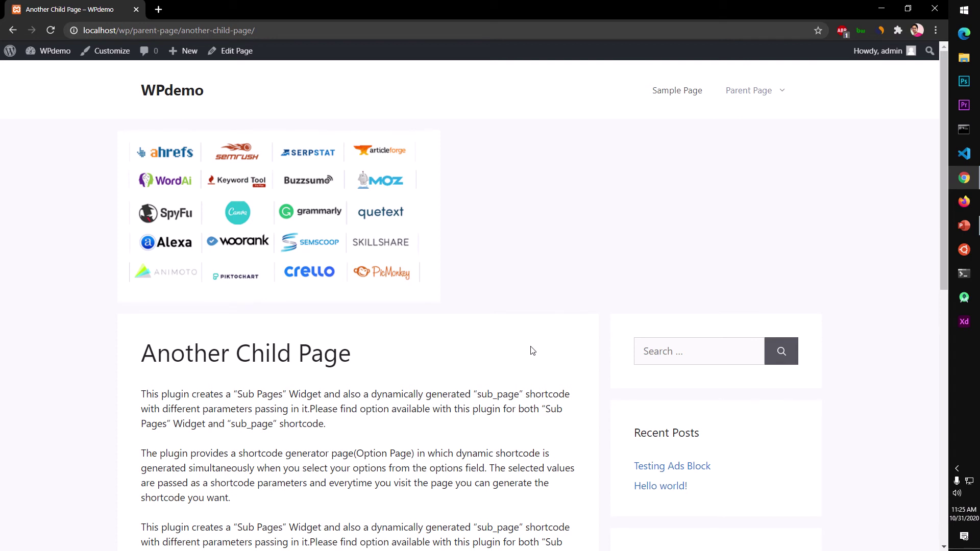
- View the Sample Page and the WPdemo home page
mouse_move(747, 89)
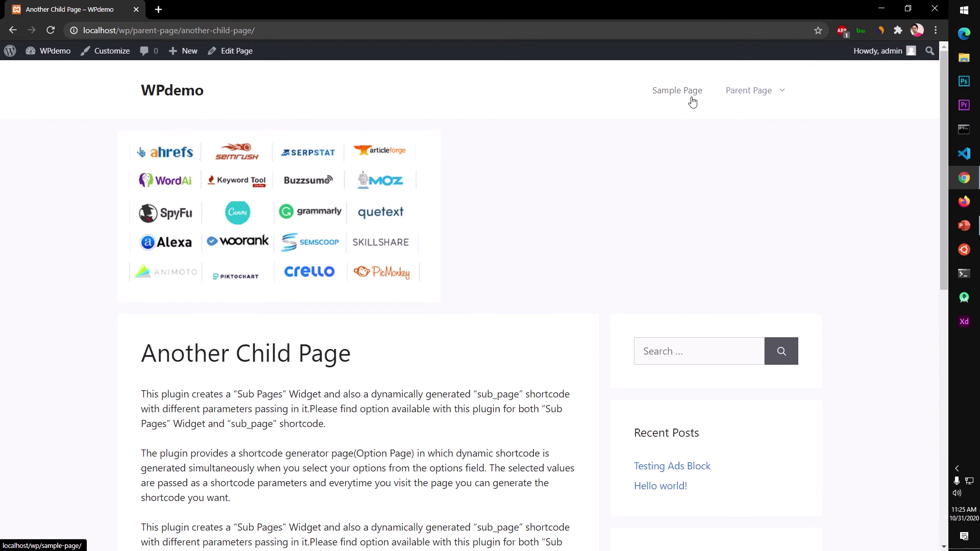
left_click(677, 99)
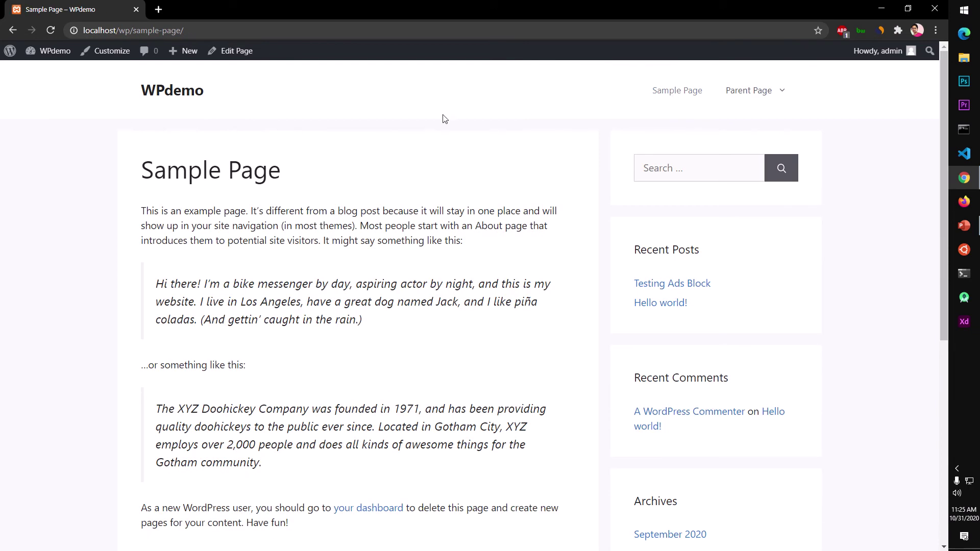
left_click(180, 94)
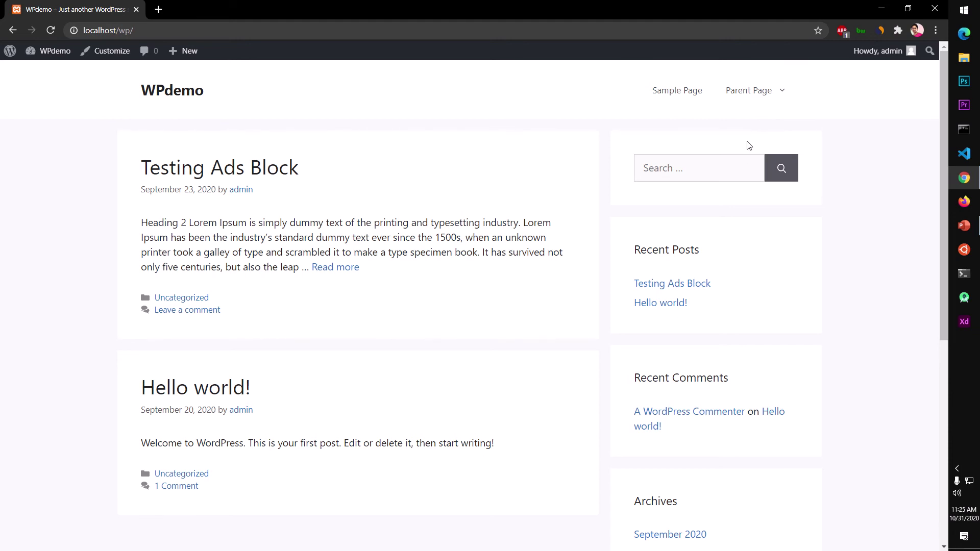
- Reopen the Parent Page from the site navigation and look over its child page cards
left_click(741, 92)
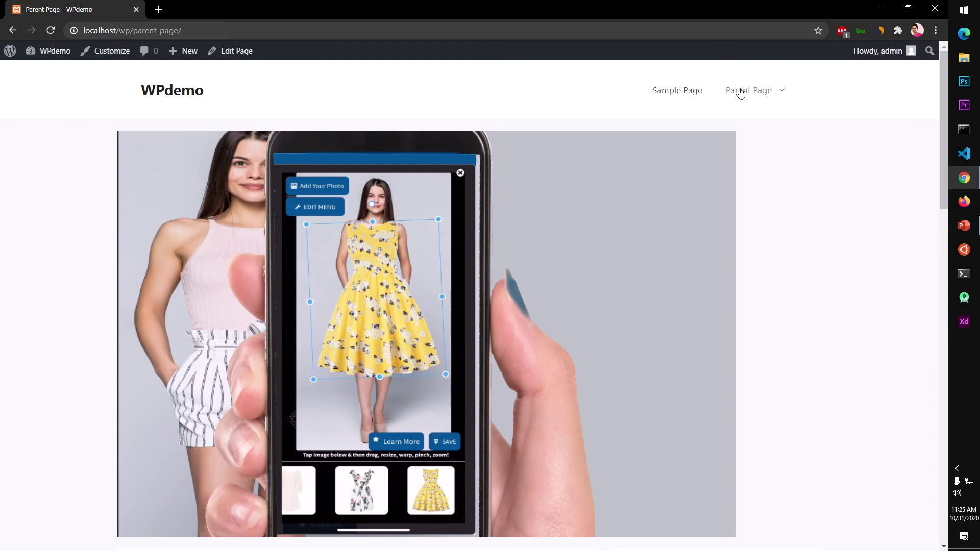
scroll(601, 413, "down", 20)
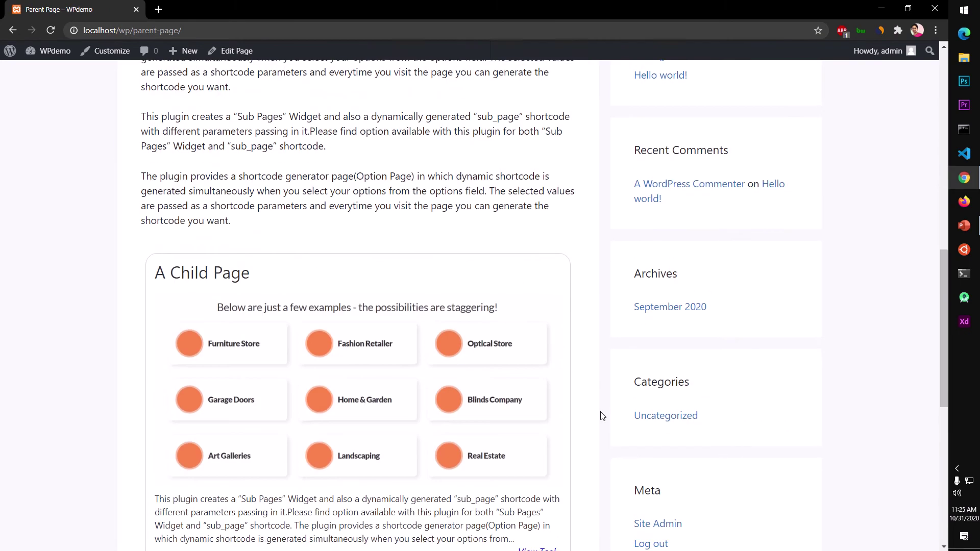
scroll(602, 415, "up", 20)
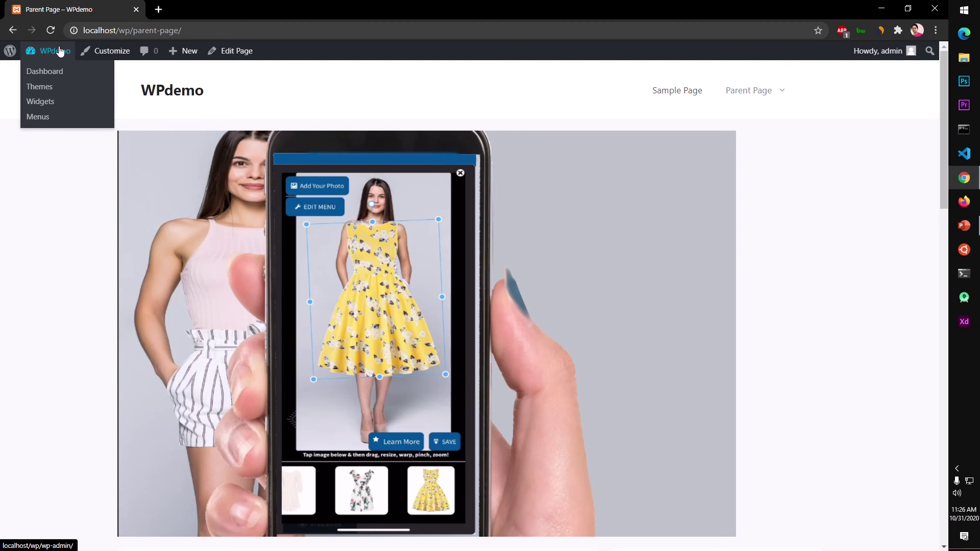
- Go to the site's admin dashboard, check the installed plugins, and open the list of all pages
left_click(61, 51)
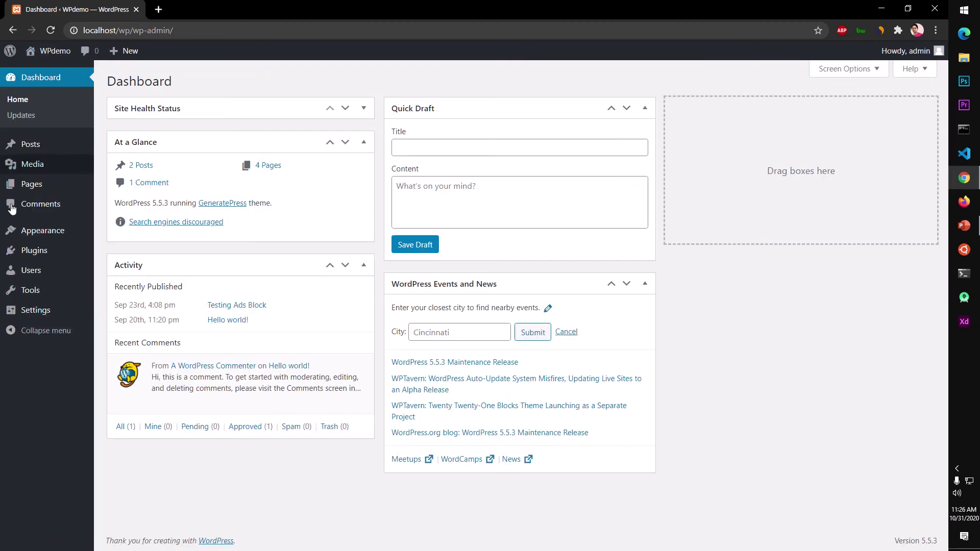
left_click(25, 251)
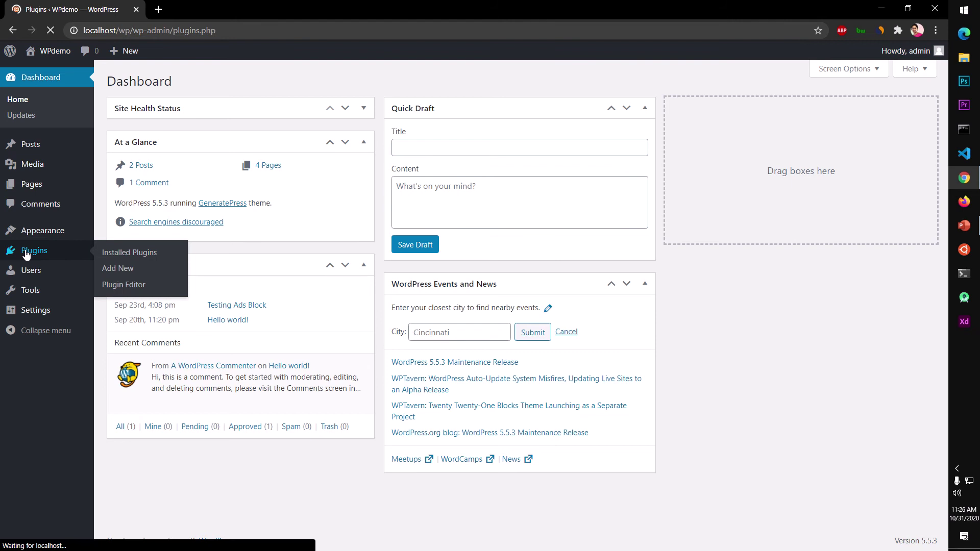
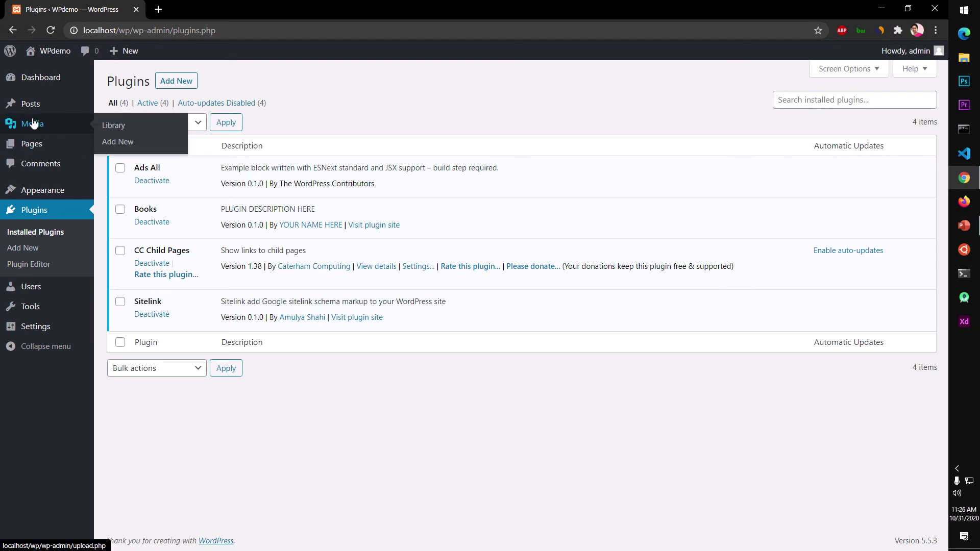
left_click(39, 150)
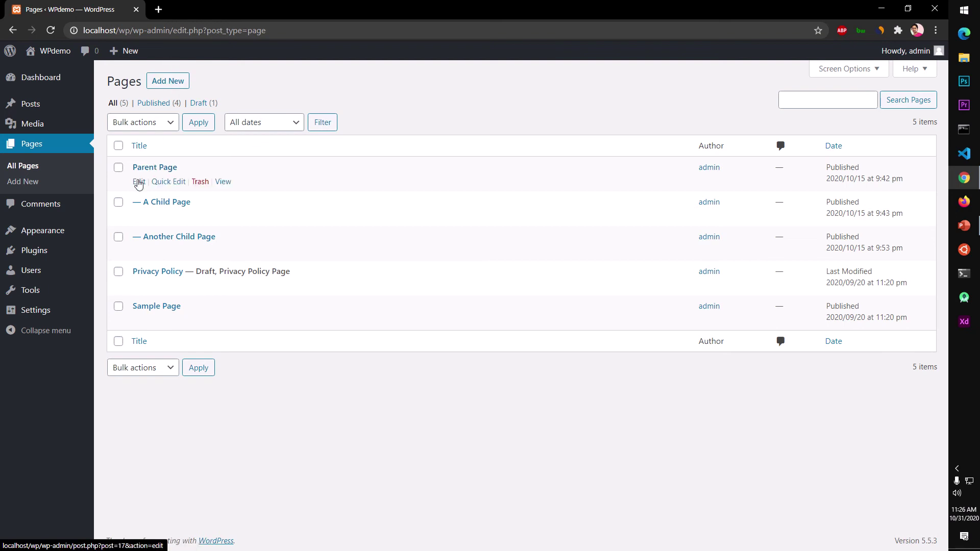
- Open the Parent Page for editing in a new browser tab and look over its text and shortcode block
right_click(138, 183)
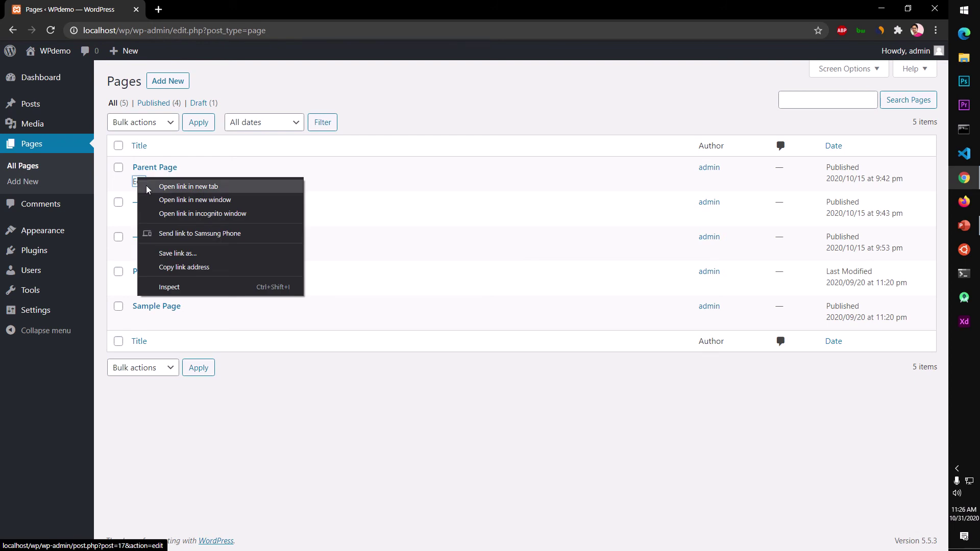
left_click(147, 186)
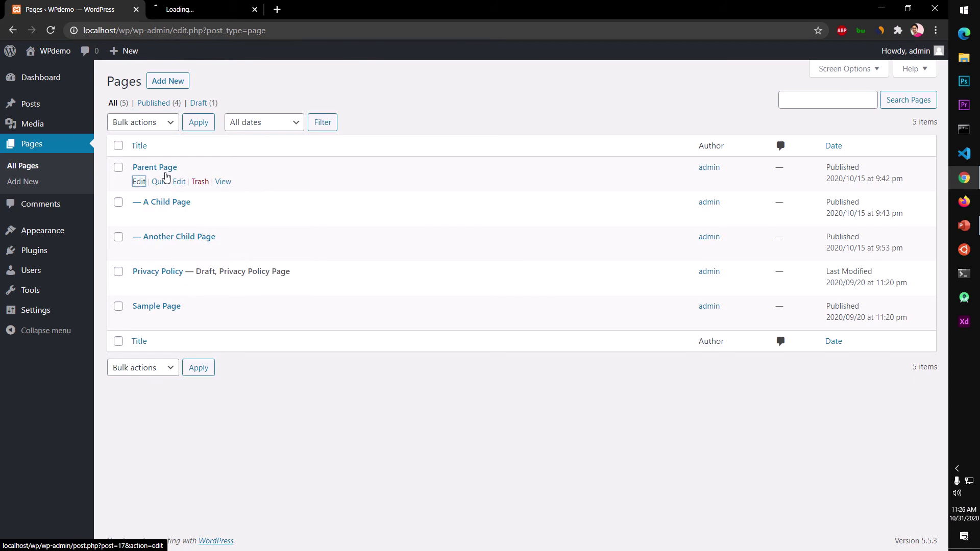
left_click(203, 10)
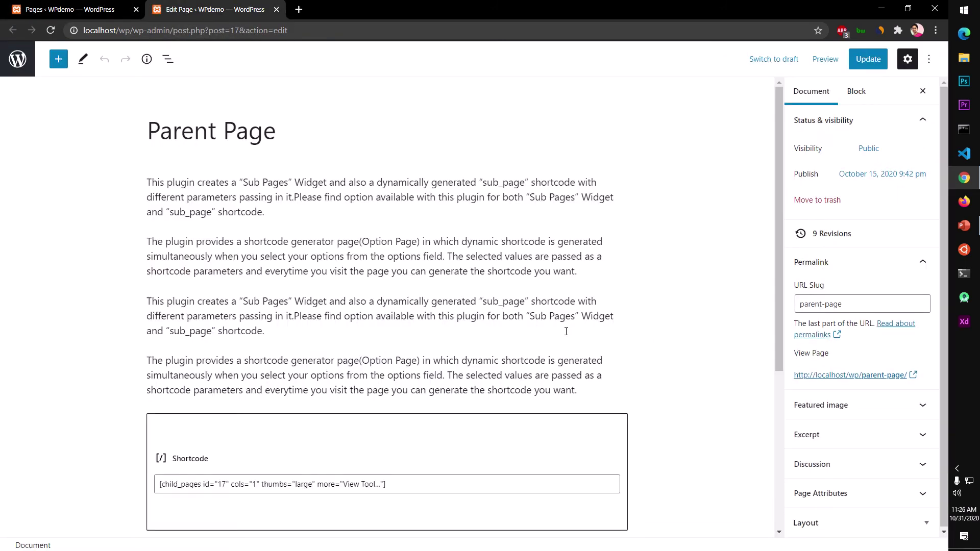
scroll(414, 329, "down", 5)
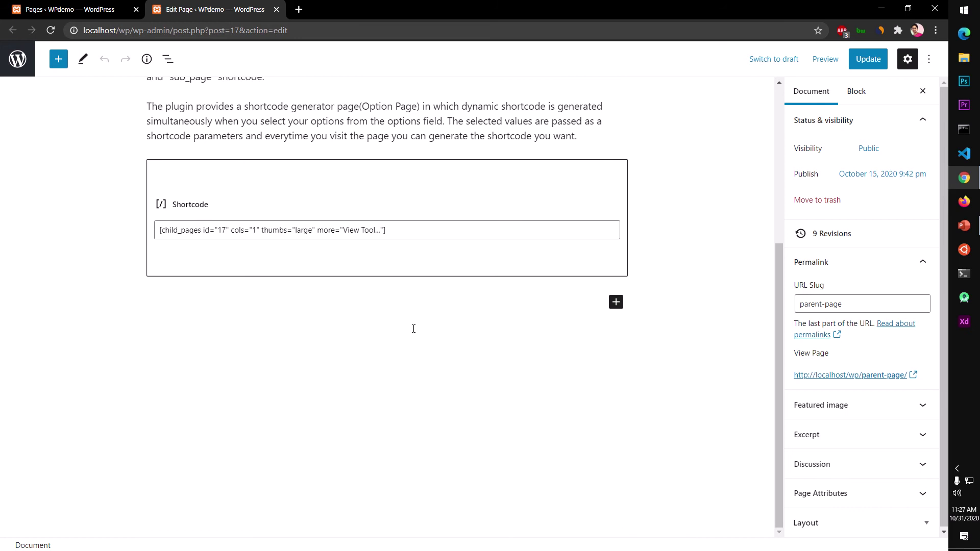
scroll(413, 329, "up", 5)
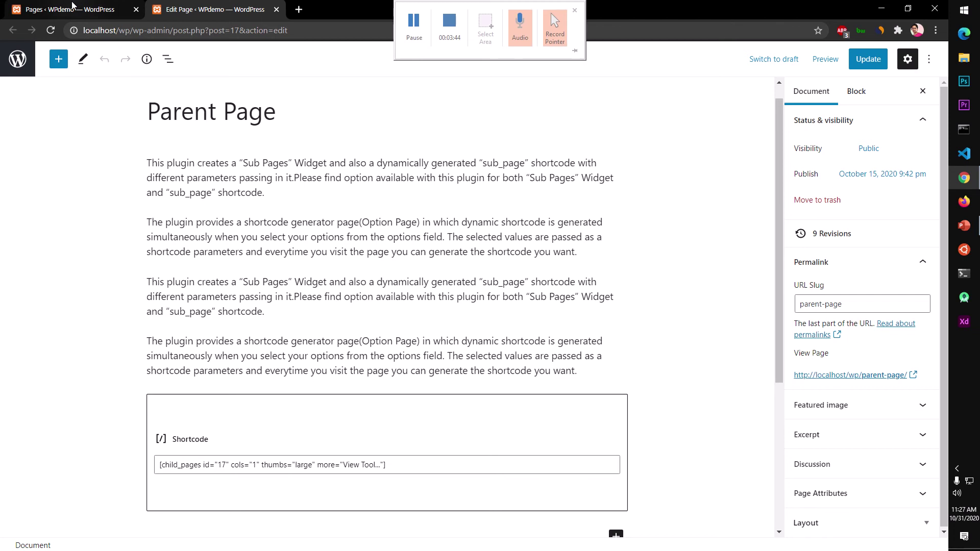
- Return to the pages list and open the installed plugins list in a separate browser tab
left_click(93, 4)
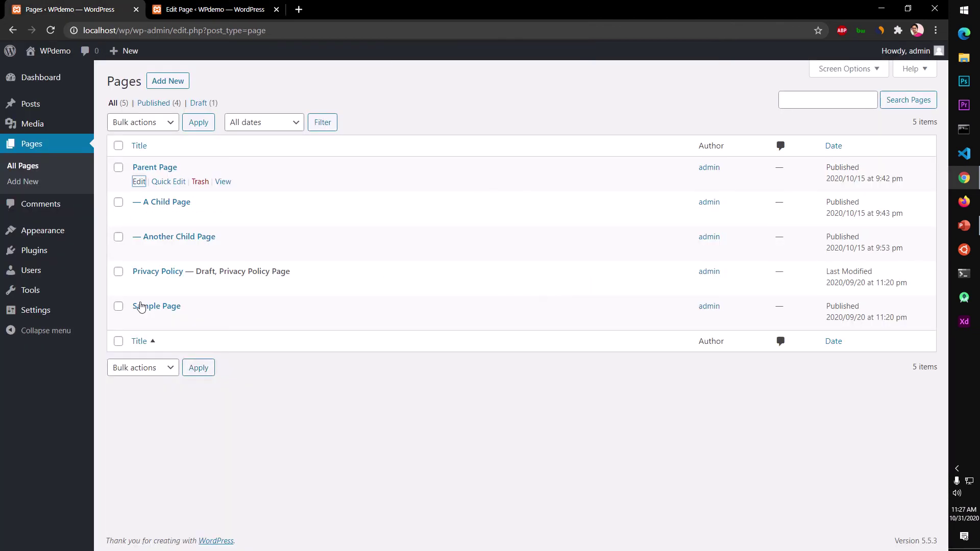
mouse_move(47, 247)
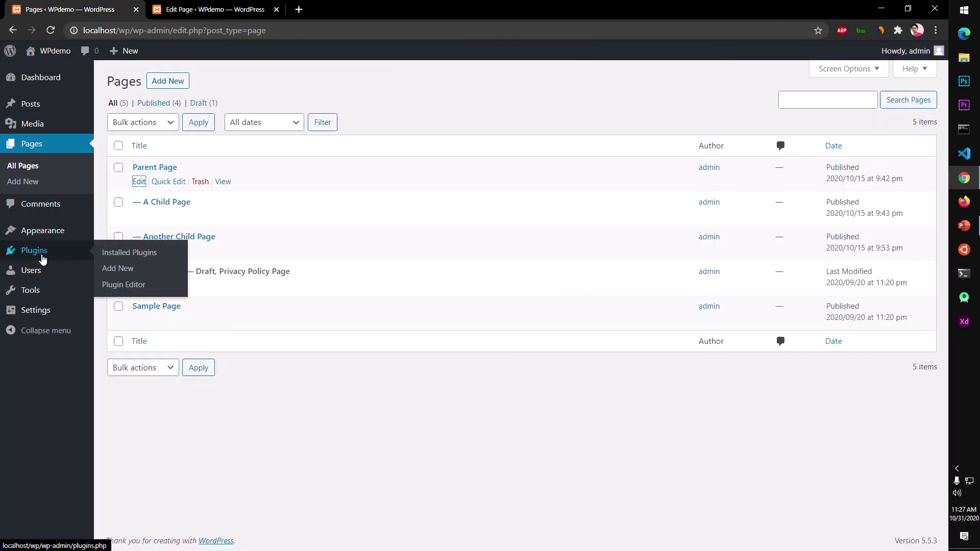
right_click(43, 254)
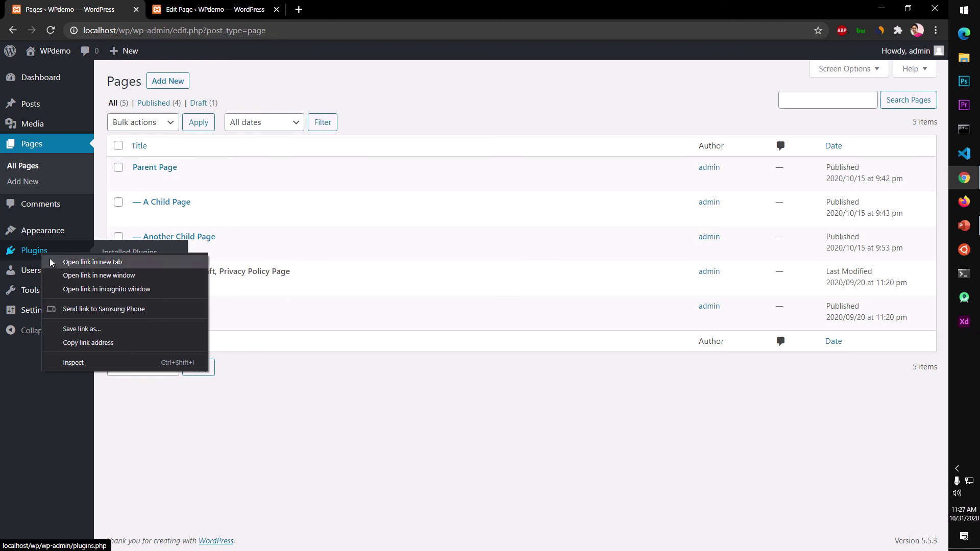
left_click(92, 262)
left_click(332, 9)
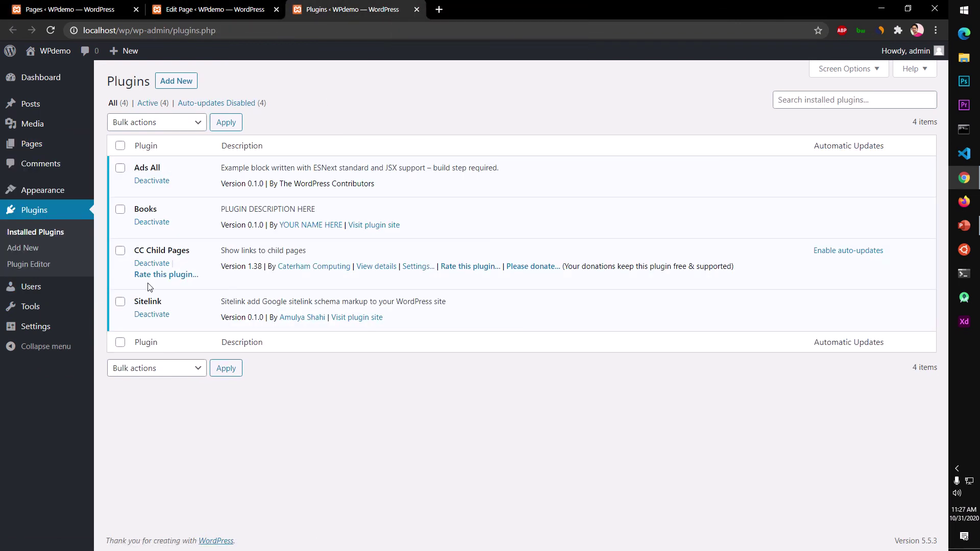
- Go back to the Parent Page editor and examine the child_pages shortcode and its id parameter
left_click(211, 15)
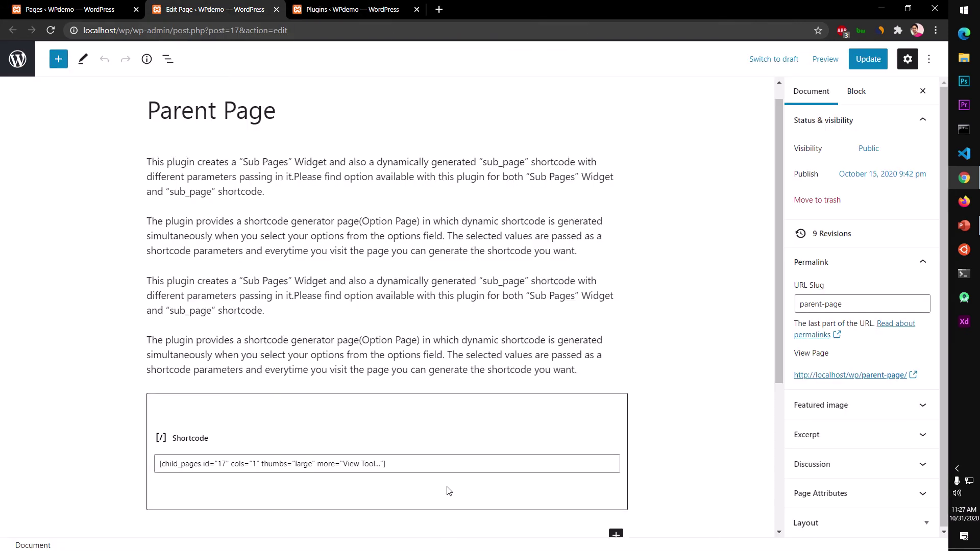
scroll(449, 491, "down", 5)
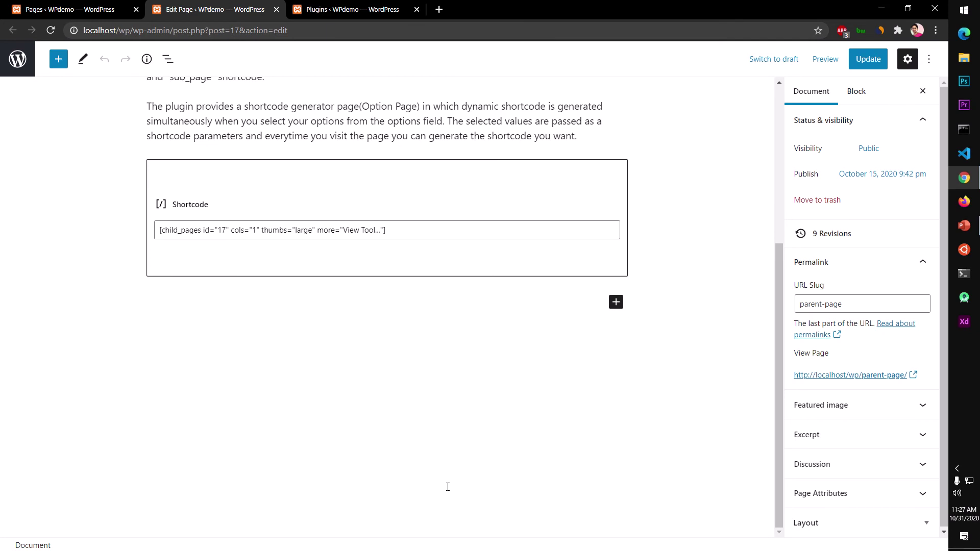
scroll(404, 397, "up", 5)
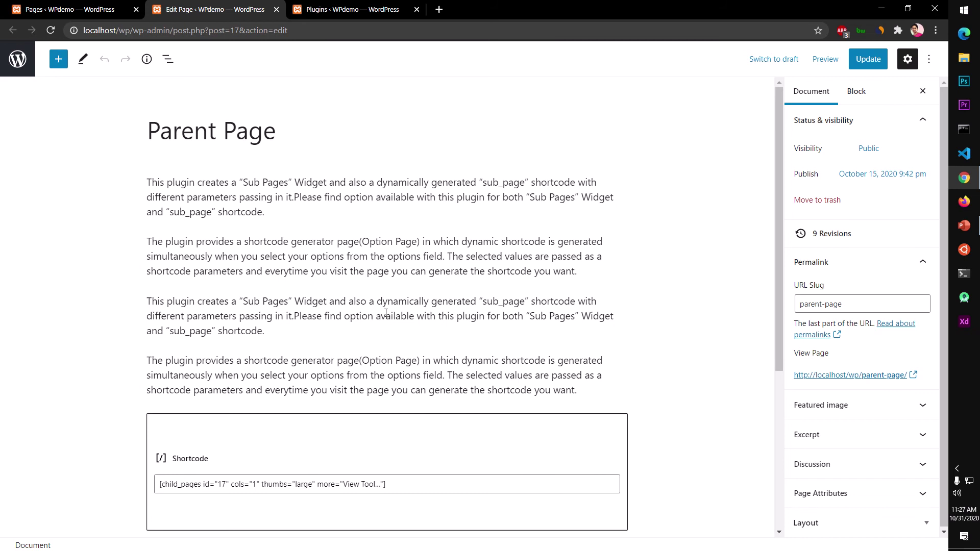
scroll(386, 313, "down", 3)
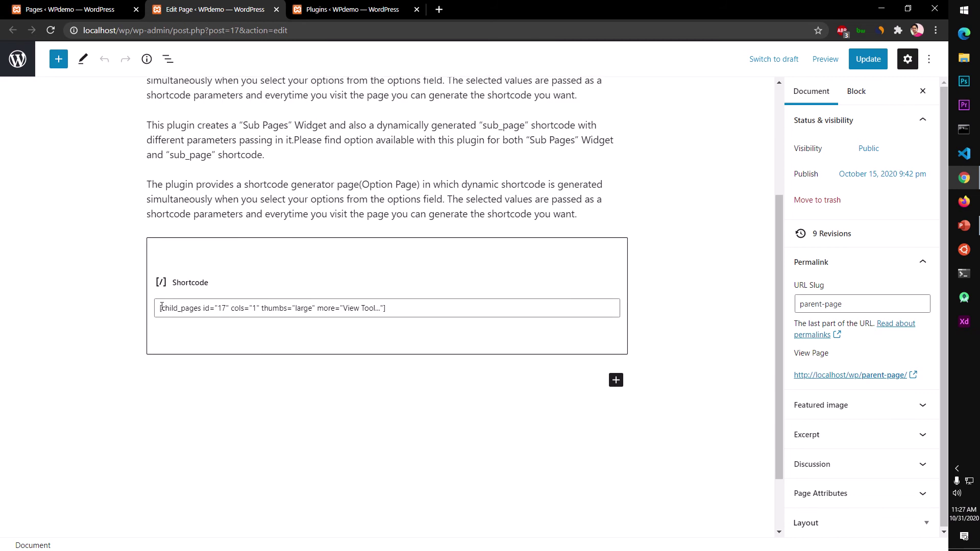
left_click_drag(161, 307, 220, 308)
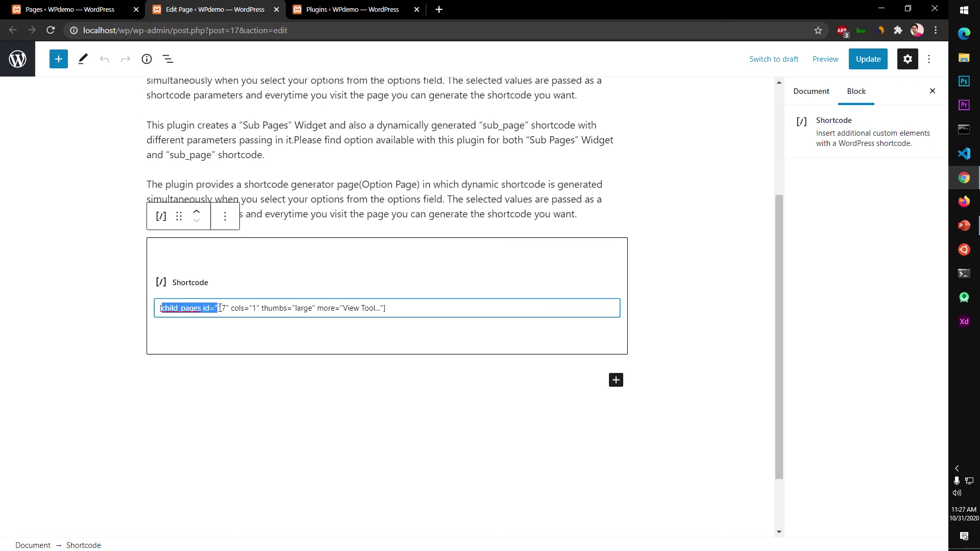
left_click(235, 308)
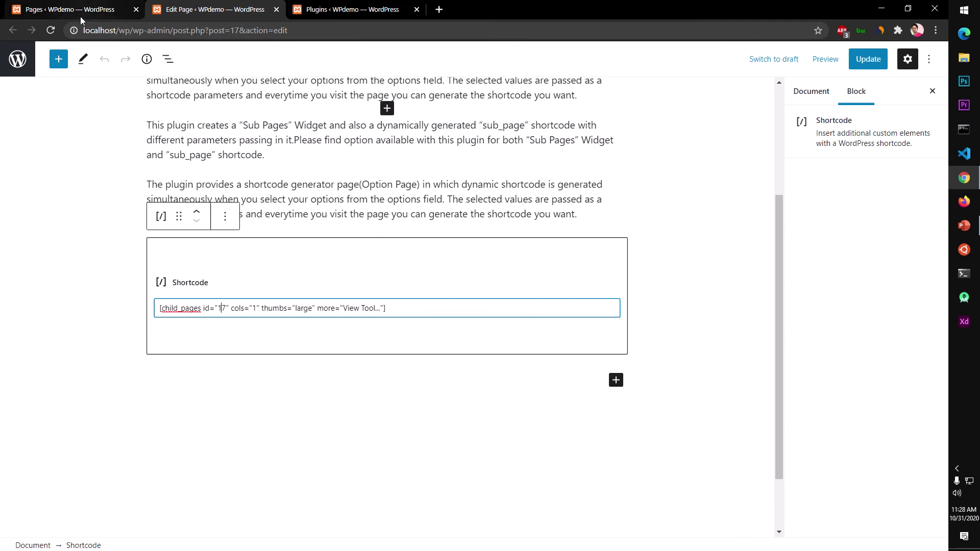
- Open the CC Child Pages plugin details from the installed plugins and read how the shortcode and its parameters are used
left_click(326, 11)
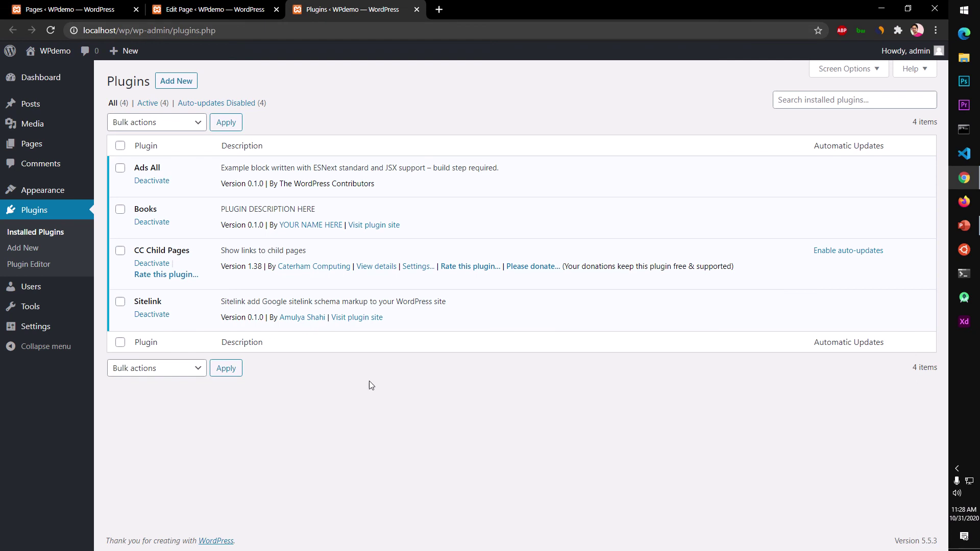
left_click(370, 268)
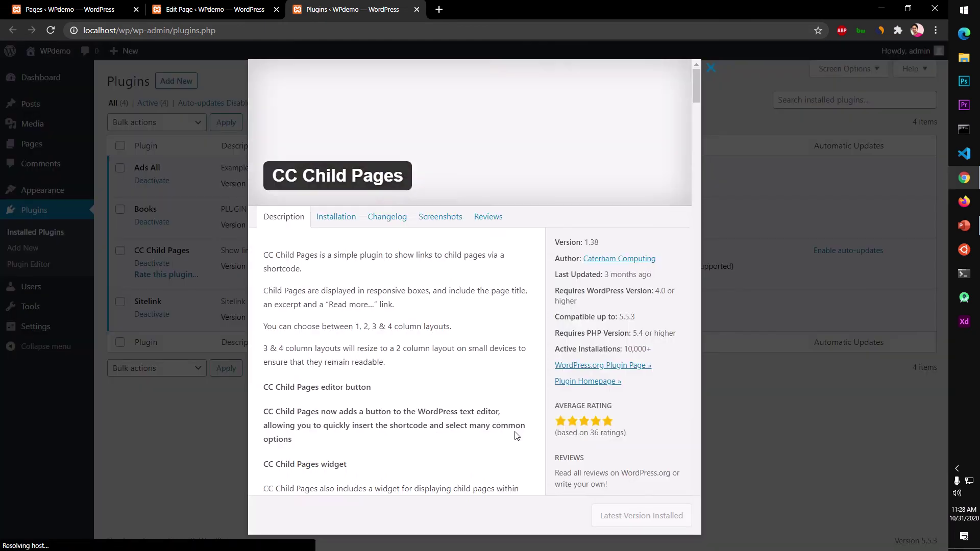
scroll(513, 434, "down", 7)
scroll(508, 429, "down", 8)
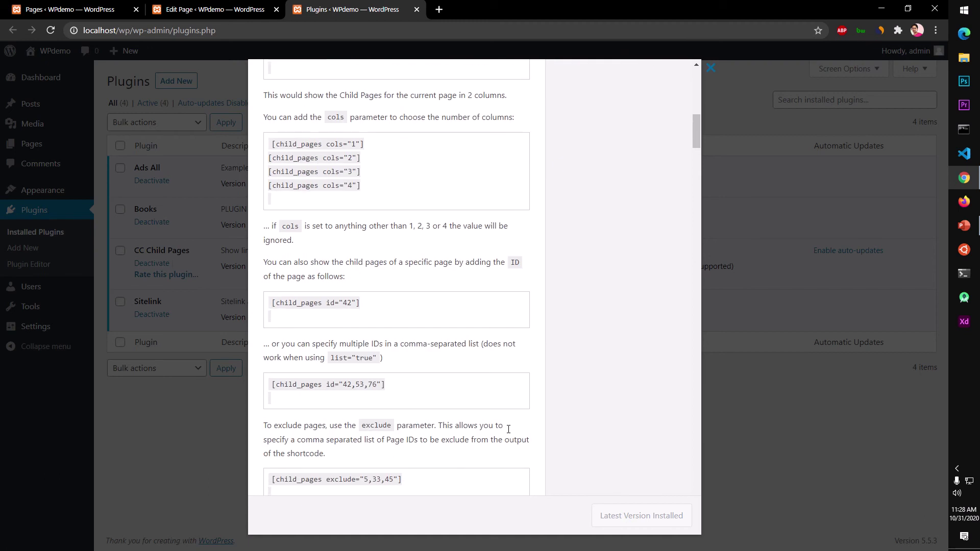
scroll(508, 429, "down", 10)
scroll(508, 432, "down", 5)
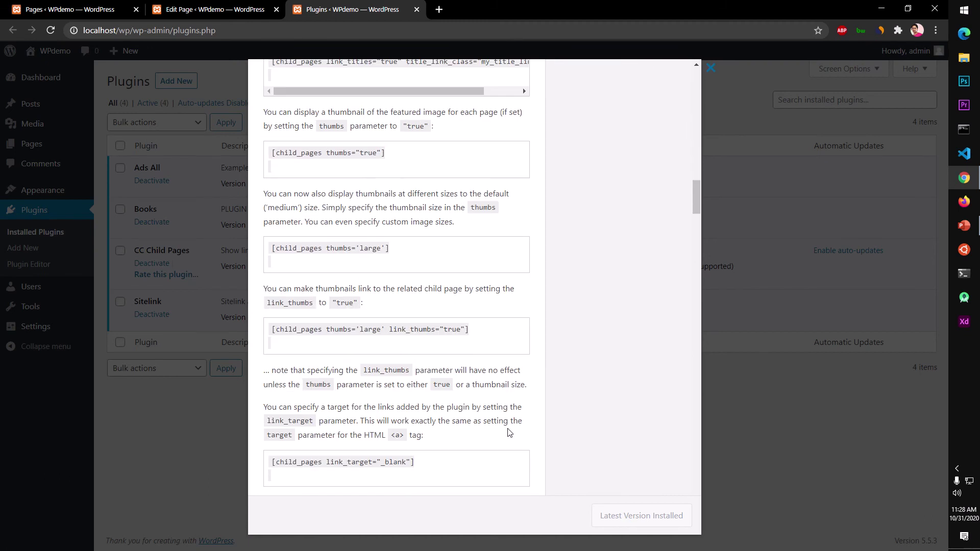
scroll(509, 432, "up", 20)
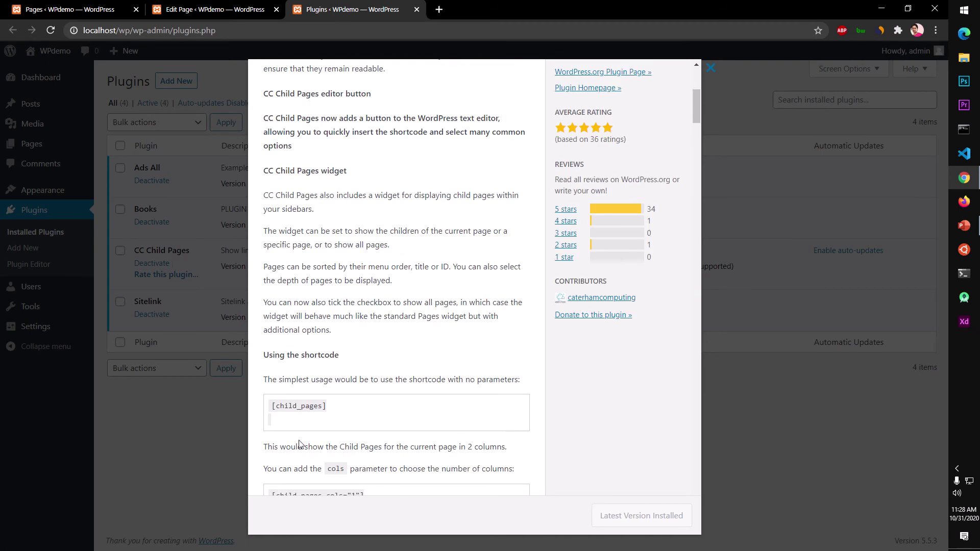
scroll(316, 409, "down", 5)
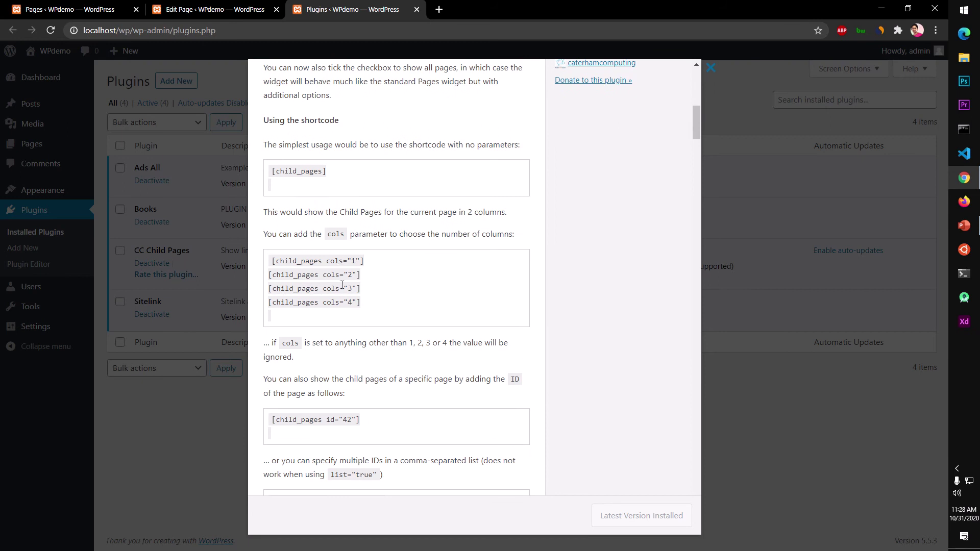
scroll(412, 338, "up", 10)
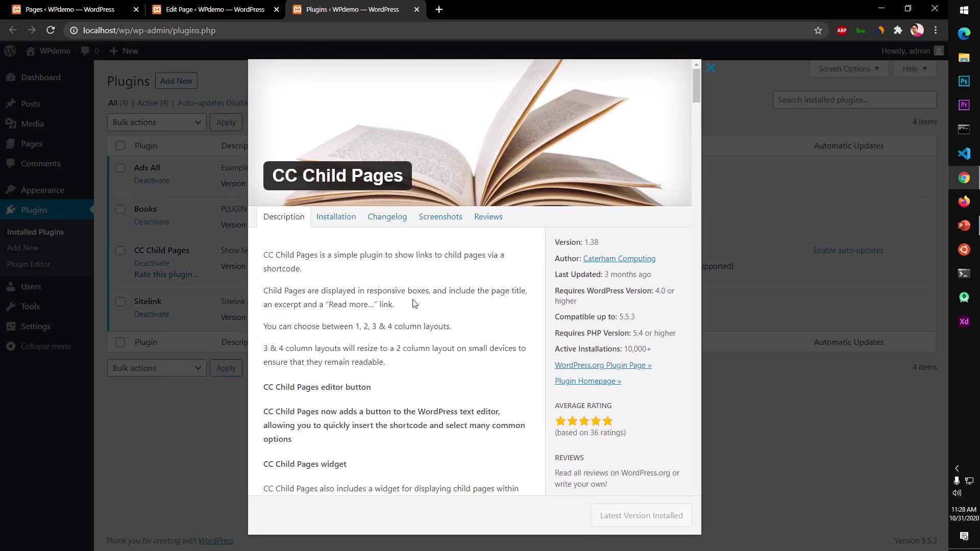
- Examine the plugin's screenshots of column layouts, colour skins and list display, and close the plugin details
left_click(442, 220)
scroll(471, 367, "down", 1)
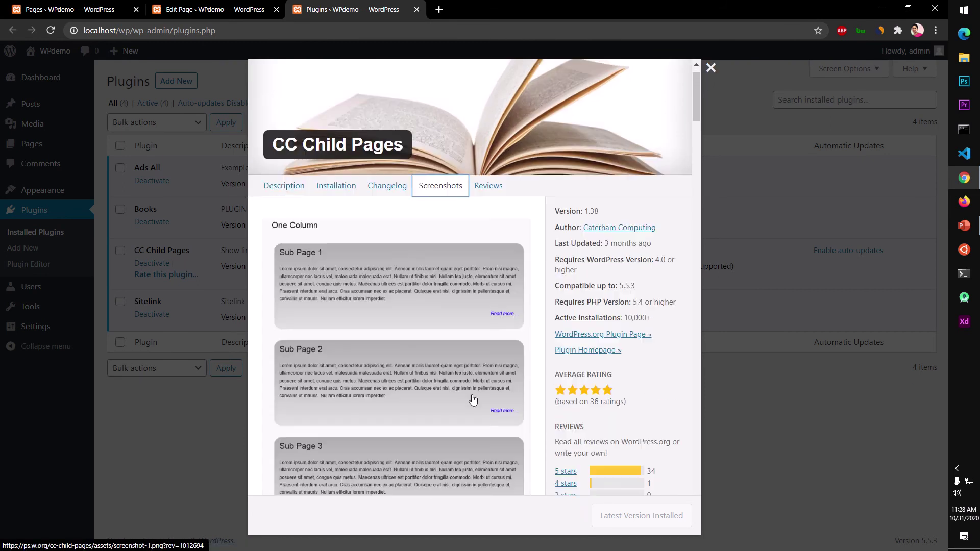
scroll(409, 372, "down", 5)
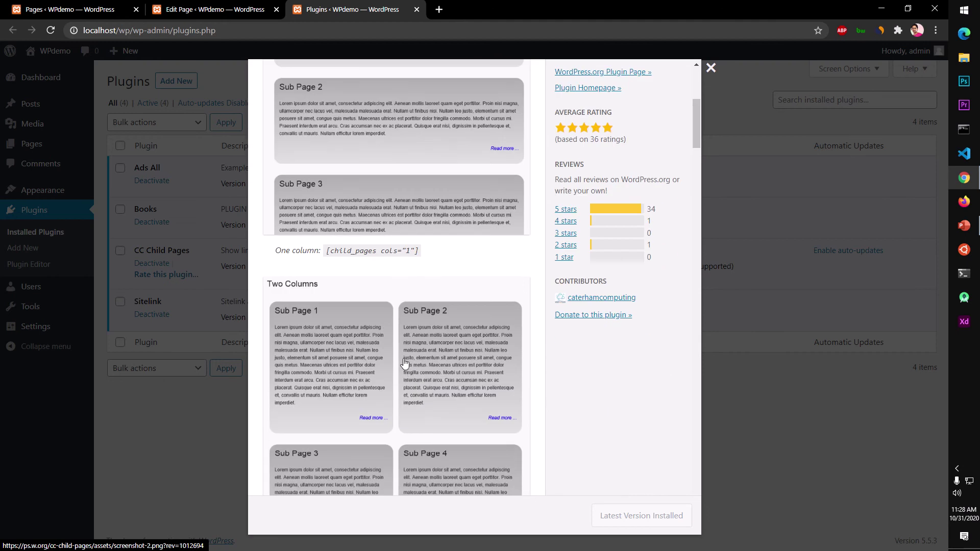
scroll(449, 372, "down", 8)
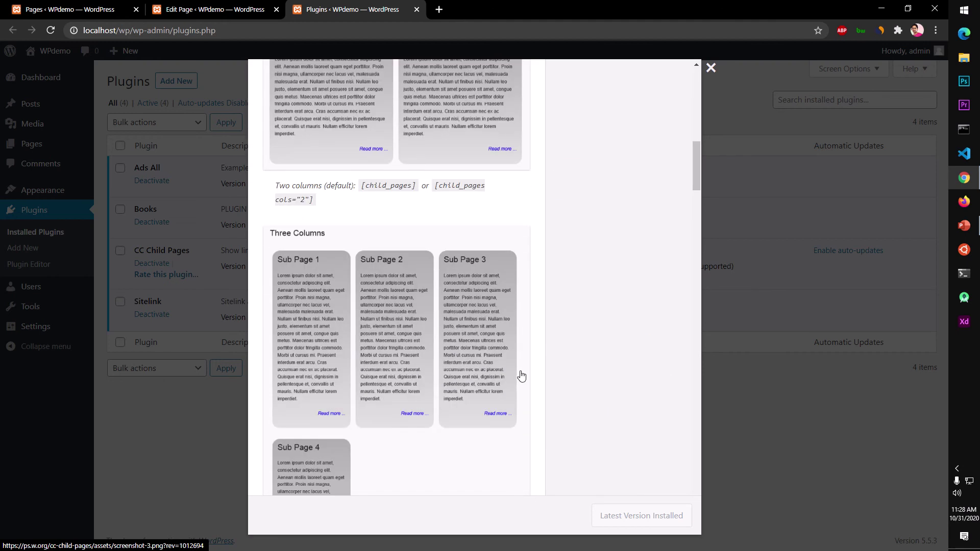
scroll(522, 376, "down", 1)
scroll(521, 375, "down", 10)
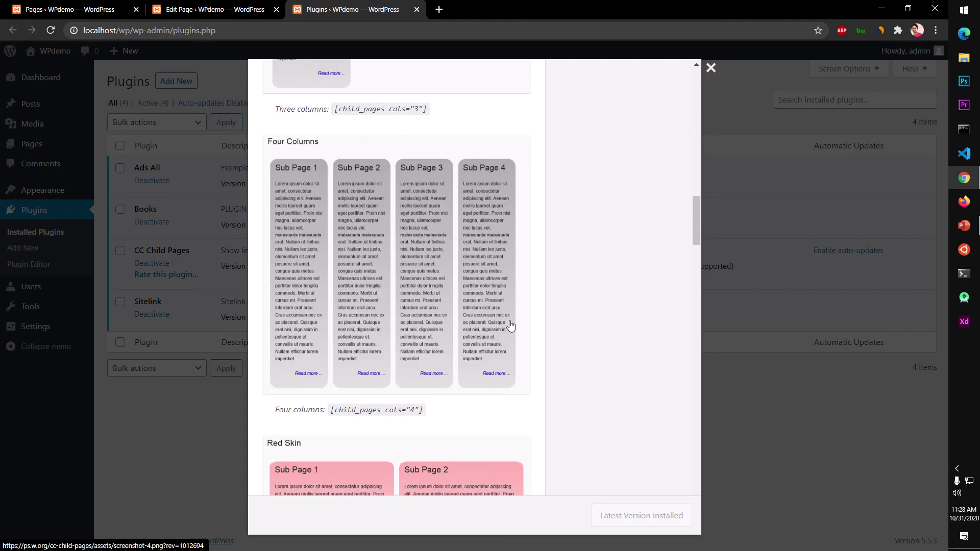
scroll(381, 292, "down", 7)
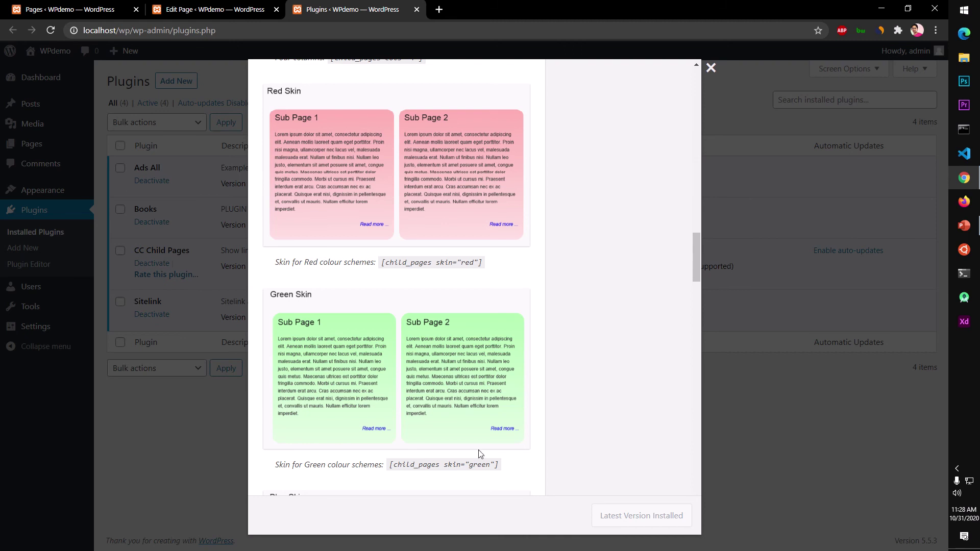
scroll(480, 454, "down", 5)
scroll(433, 433, "down", 6)
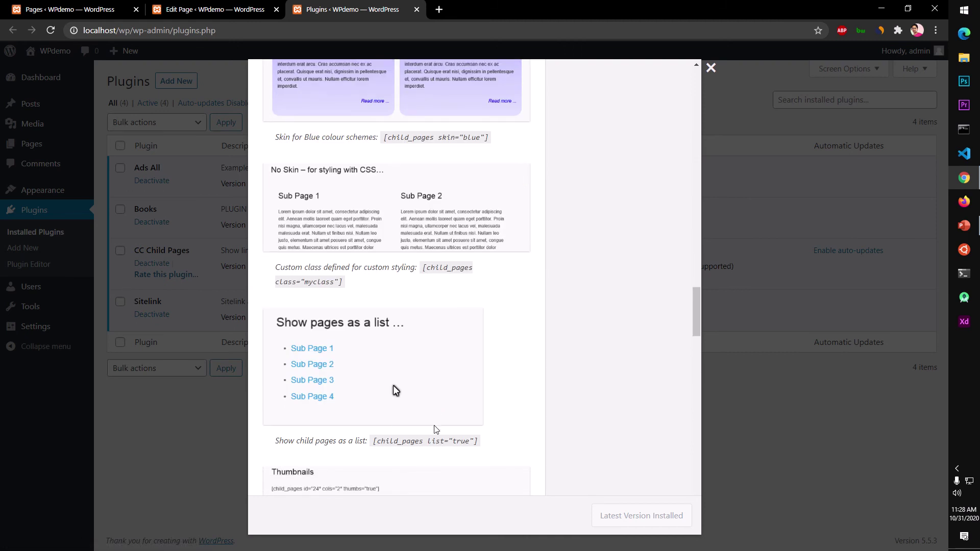
scroll(439, 390, "up", 2)
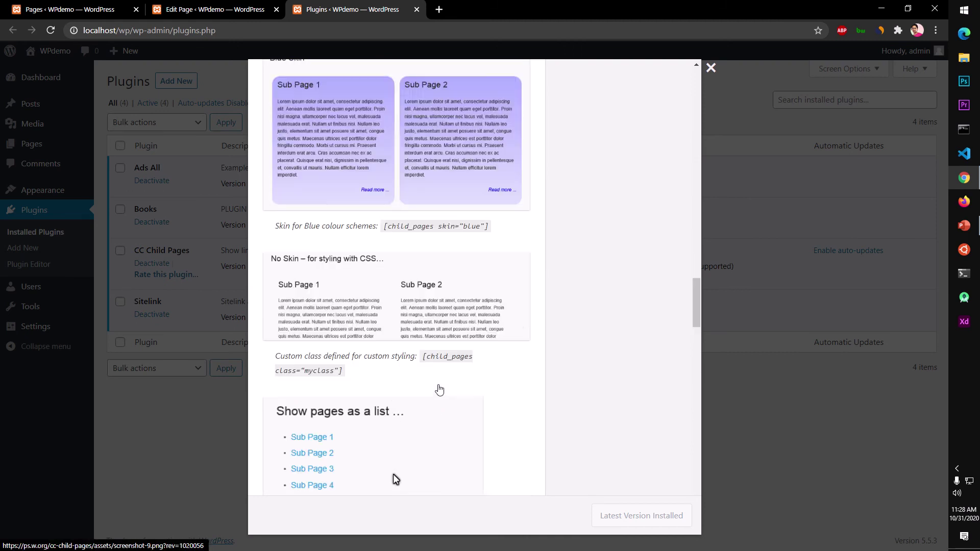
scroll(439, 391, "up", 20)
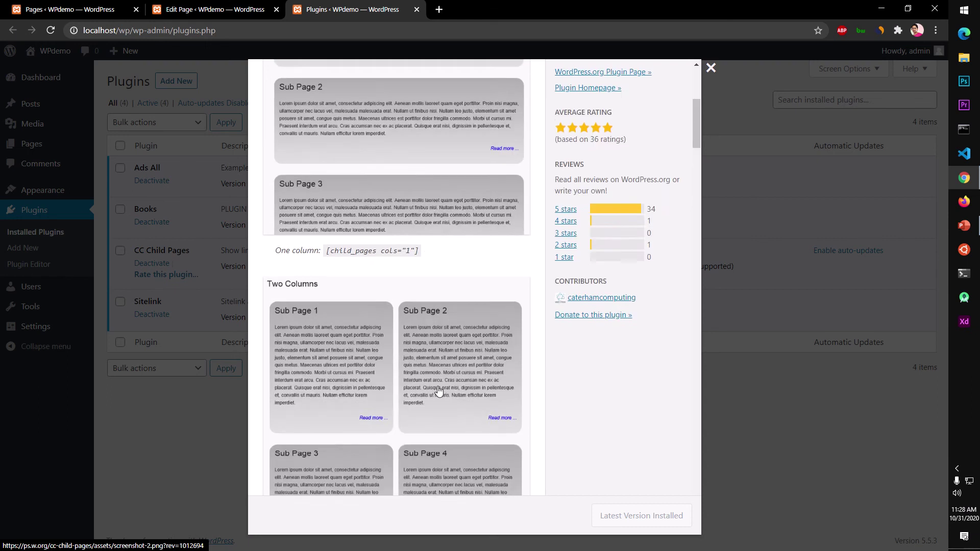
scroll(439, 390, "up", 7)
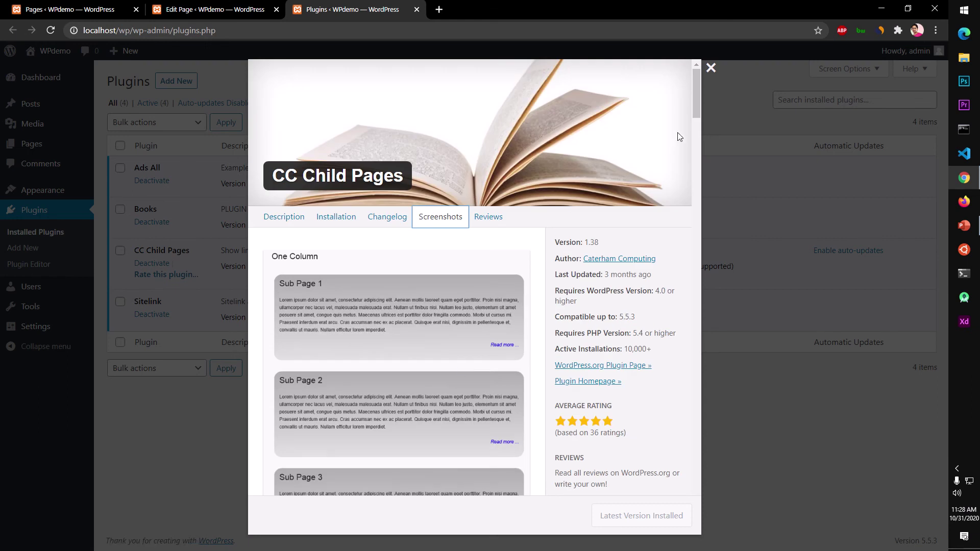
left_click(710, 71)
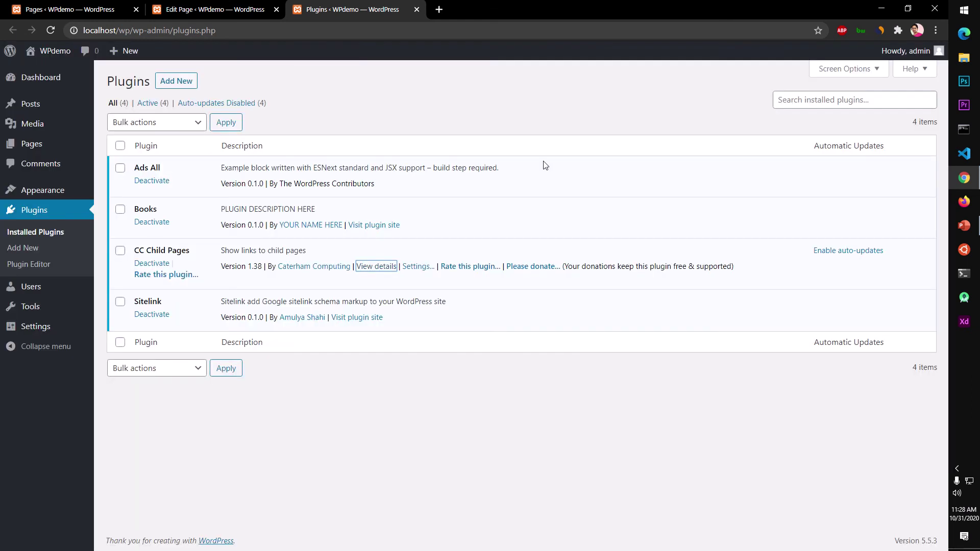
- Compare the Parent Page editor with the installed plugins list, ending on the editor with the shortcode block
left_click(223, 10)
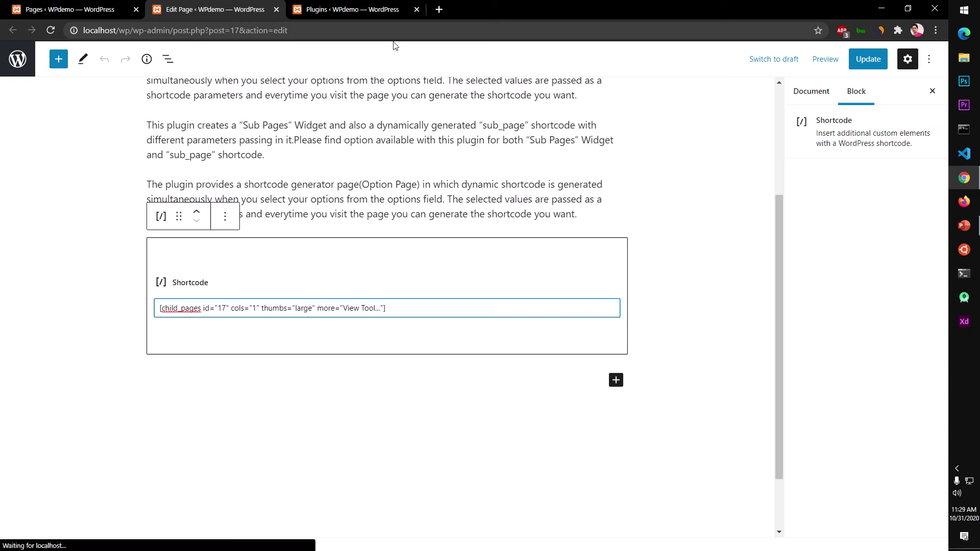
left_click(338, 12)
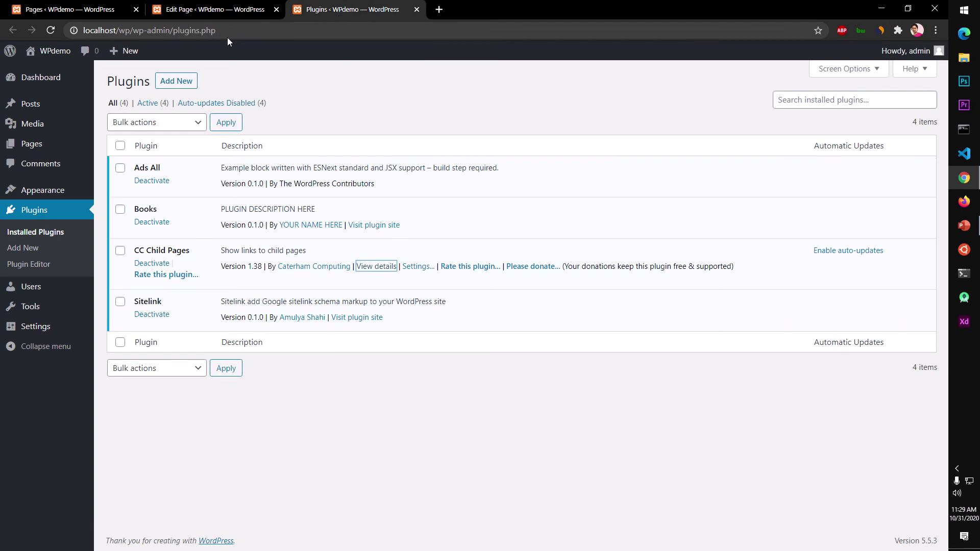
left_click(212, 10)
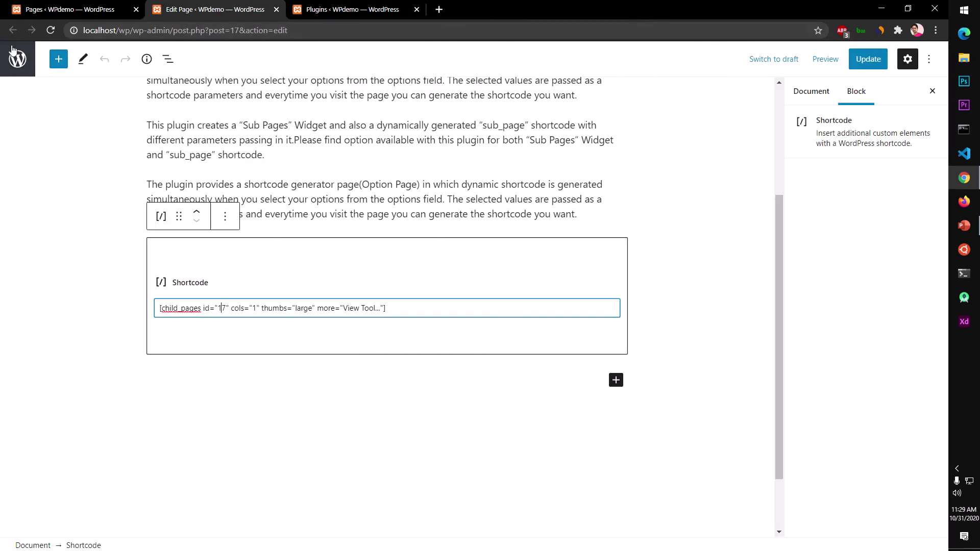
- From the pages list, view the published Parent Page in a separate browser page and examine its child page cards and View Tool... links
left_click(66, 9)
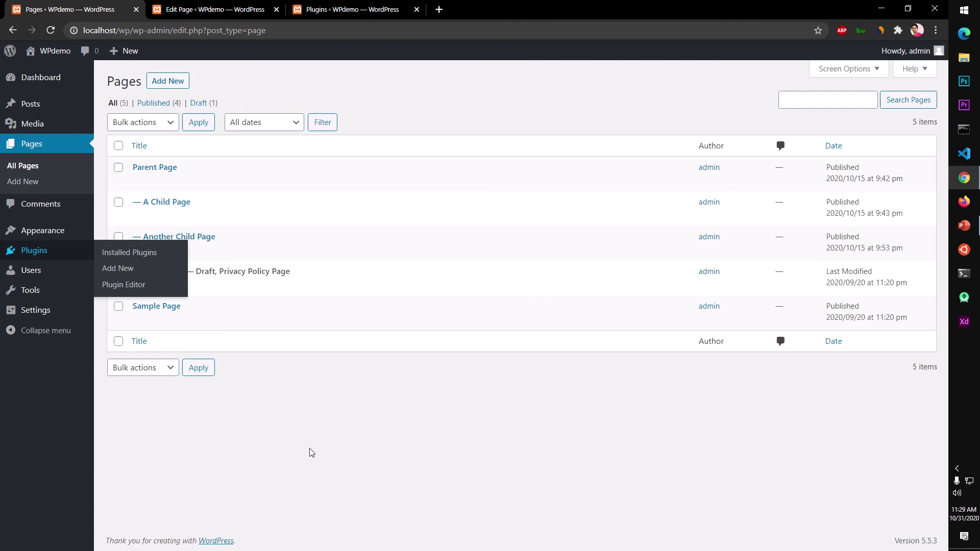
right_click(157, 171)
left_click(201, 173)
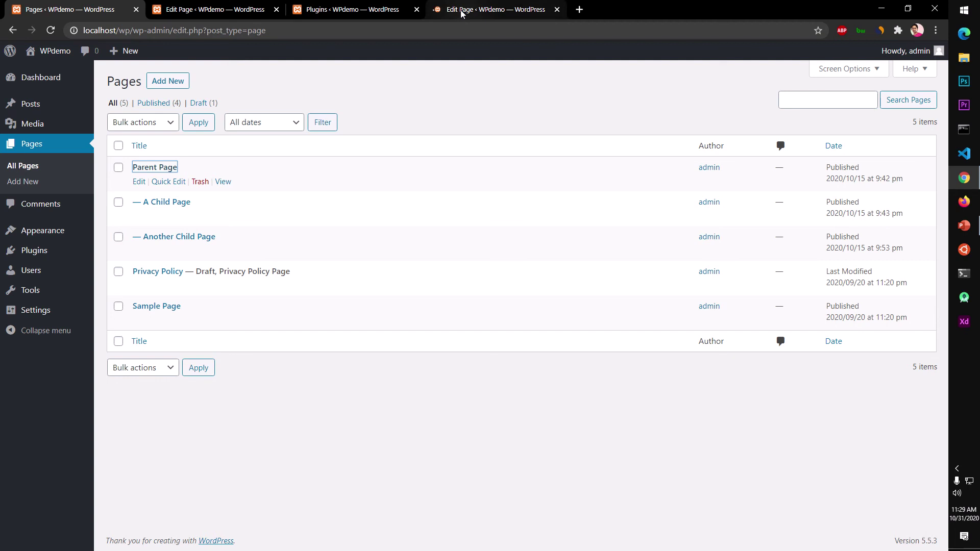
left_click(460, 9)
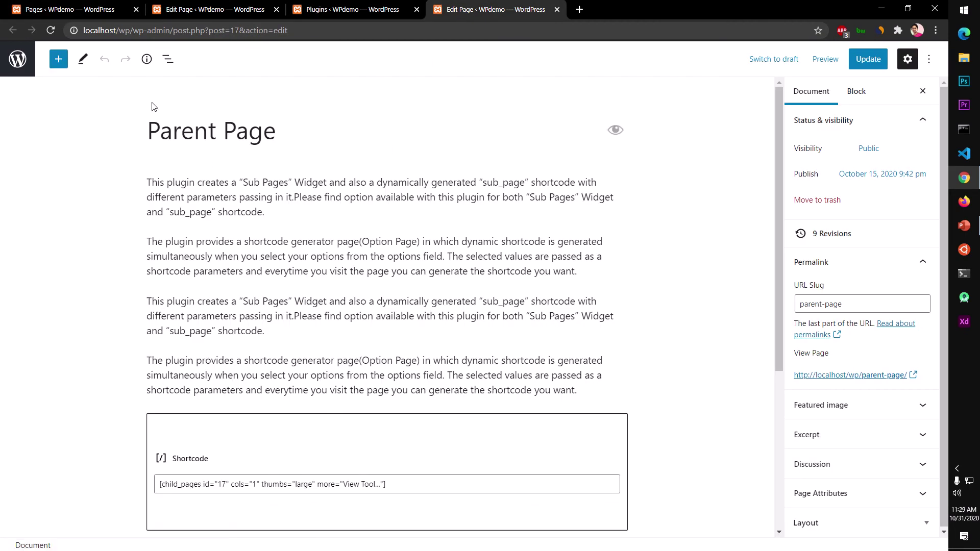
left_click(19, 66)
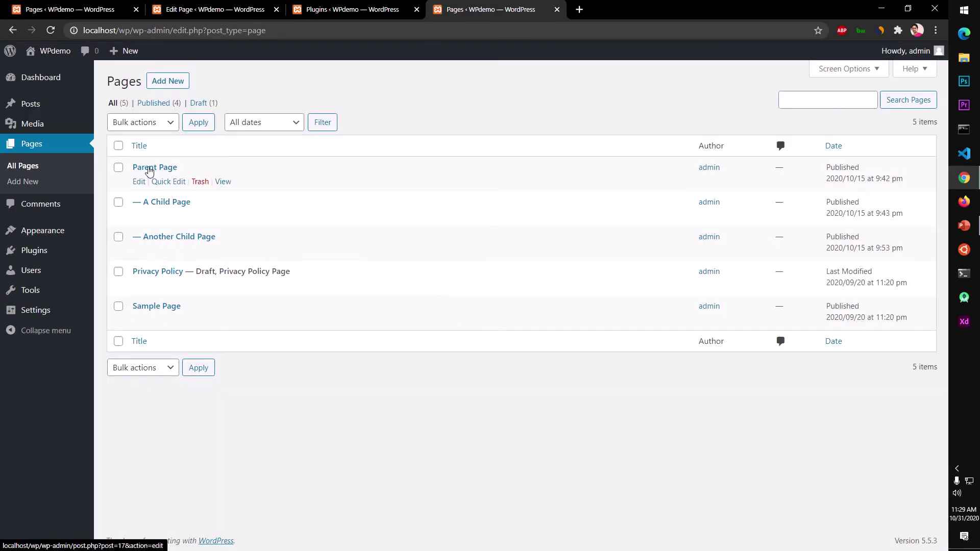
left_click(223, 181)
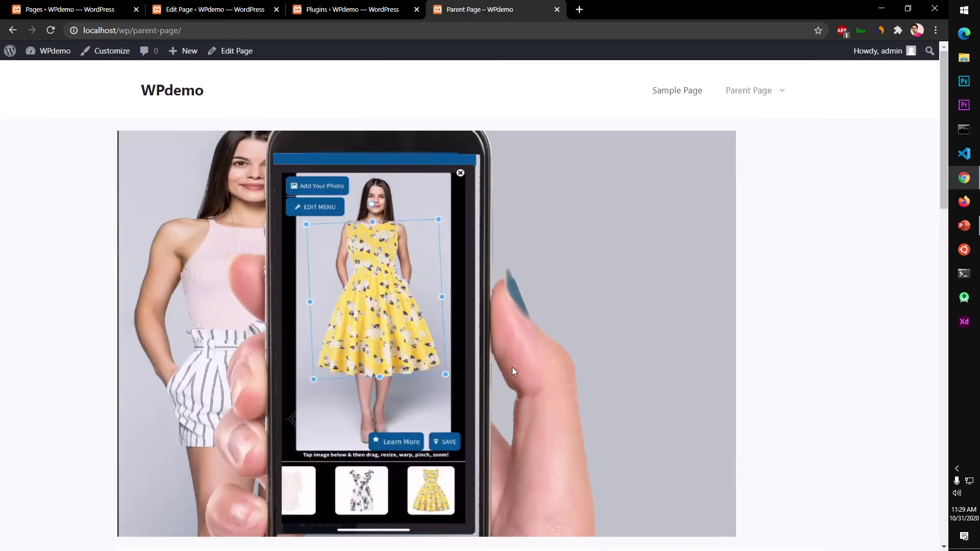
scroll(513, 367, "down", 15)
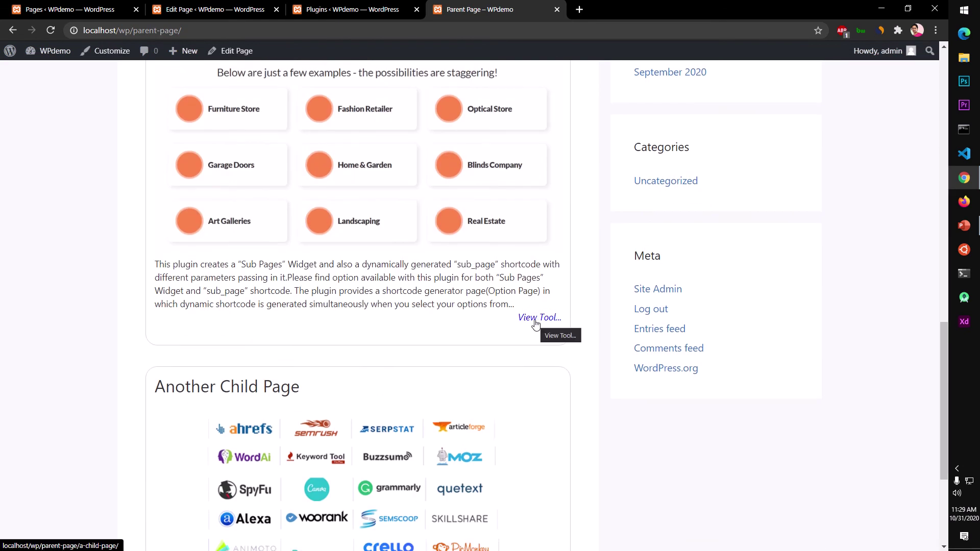
- Close the Parent Page editor and the installed plugins list, and review the child page cards on the published Parent Page
left_click(202, 14)
type("1")
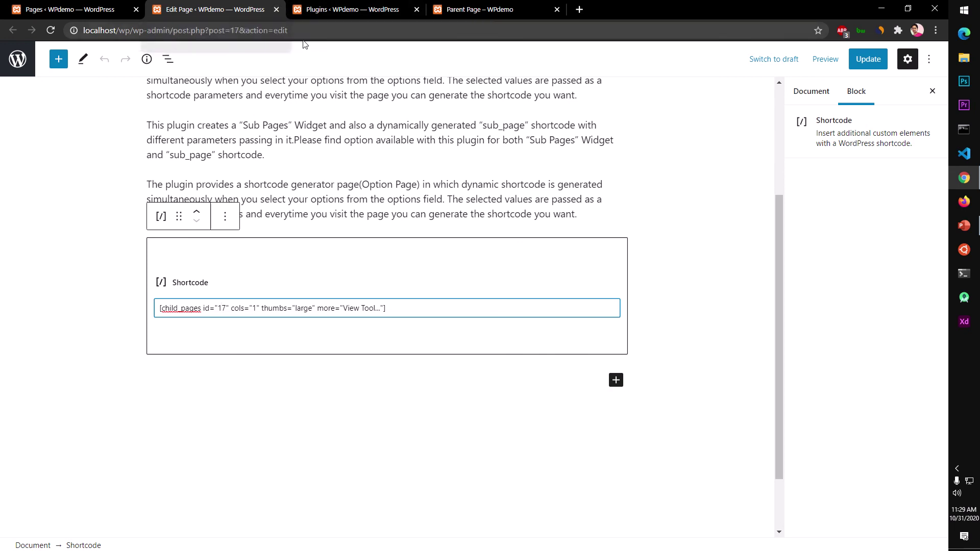
left_click(276, 10)
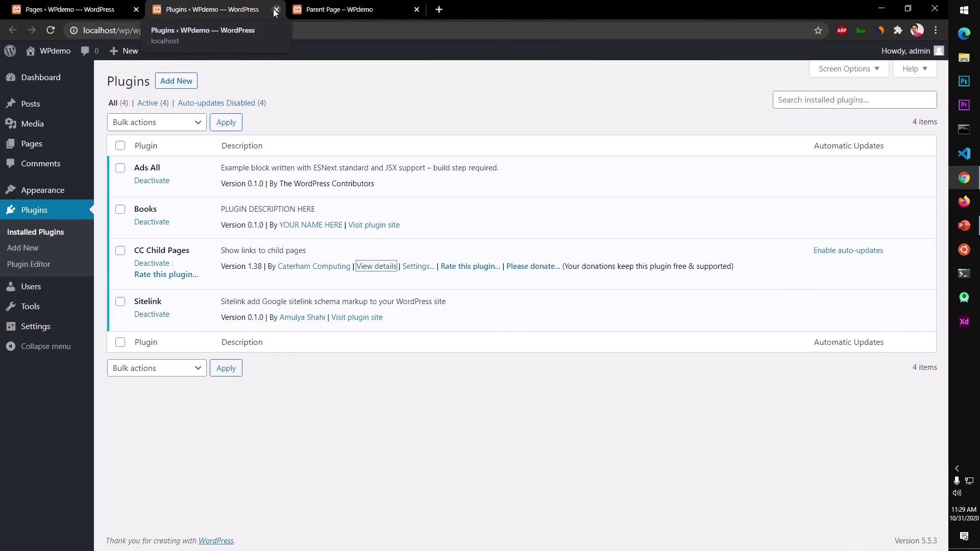
left_click(276, 10)
scroll(446, 341, "down", 4)
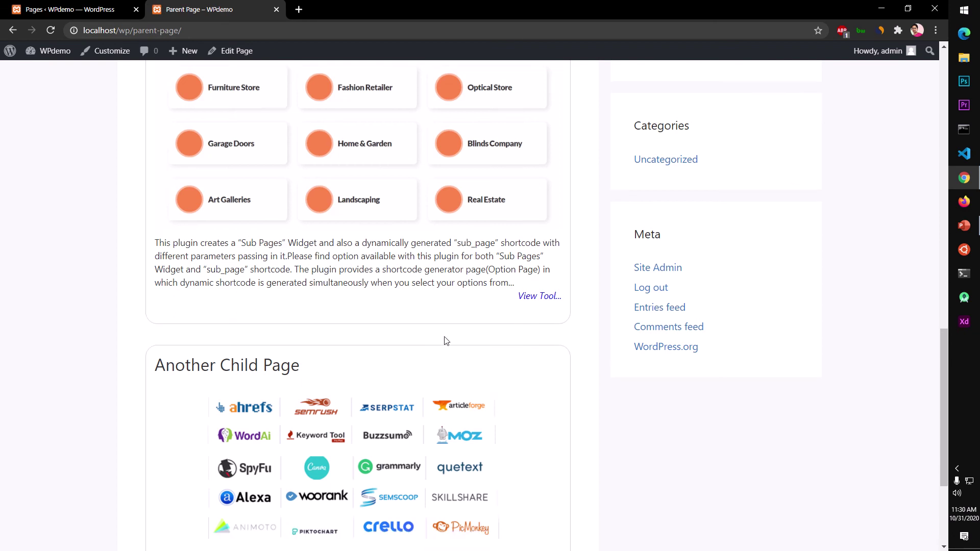
scroll(445, 336, "up", 12)
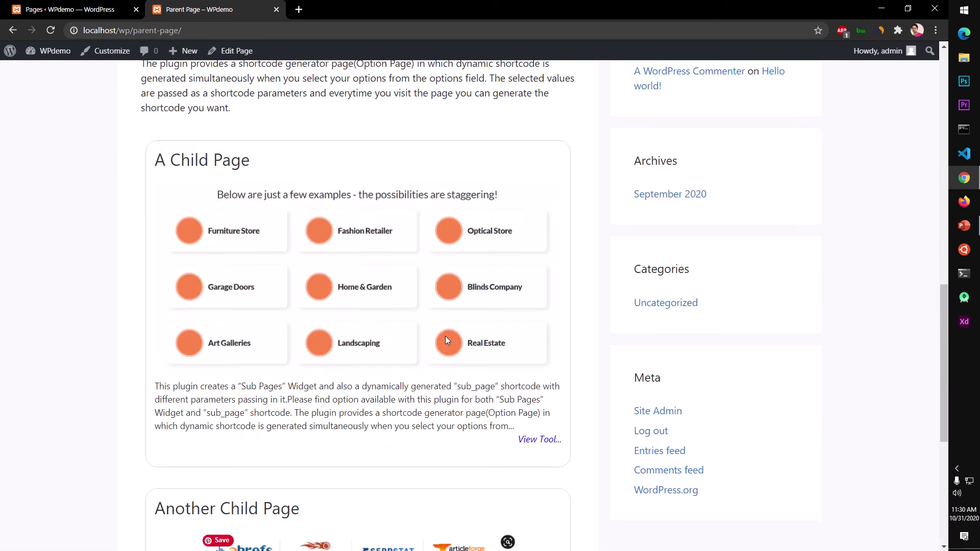
scroll(445, 339, "up", 7)
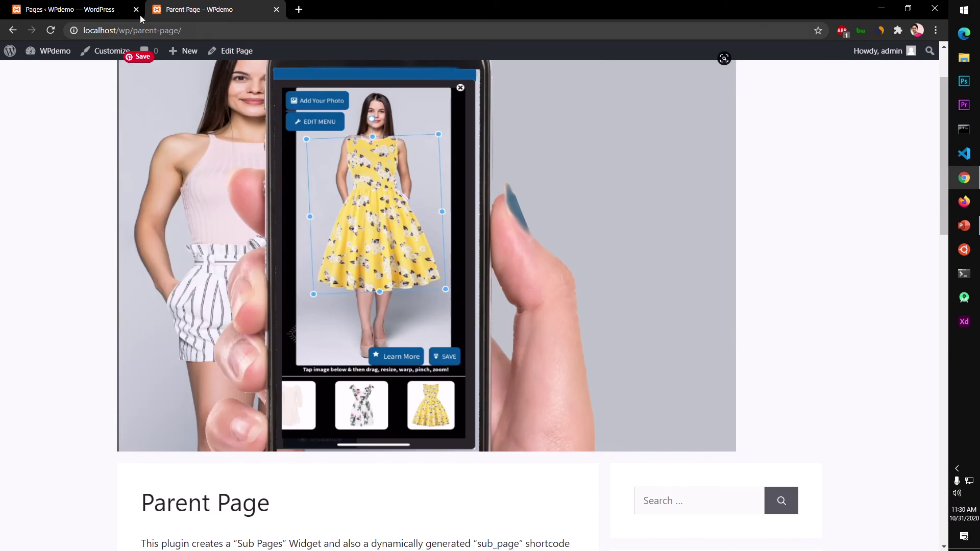
- Open A Child Page for editing and choose Parent Page as its parent in the page attributes
left_click(108, 10)
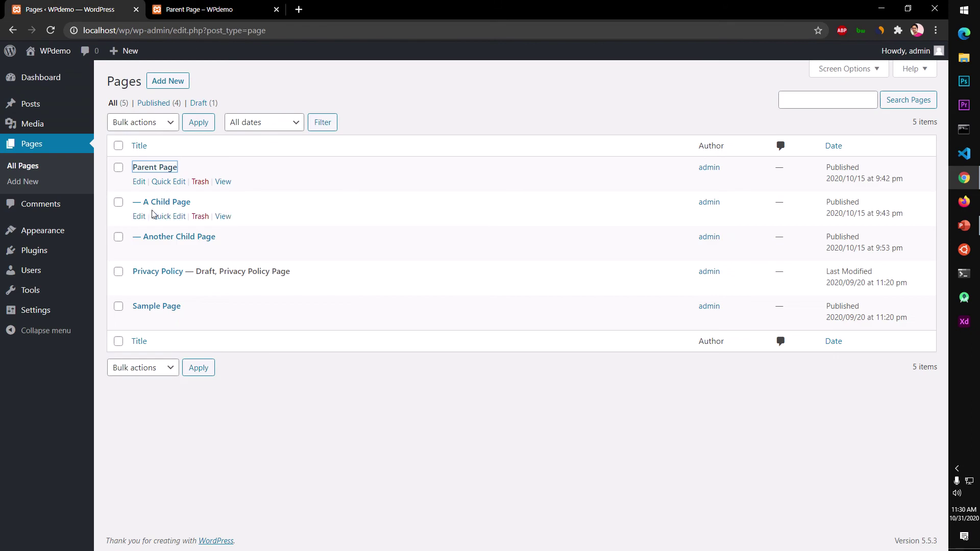
left_click(139, 217)
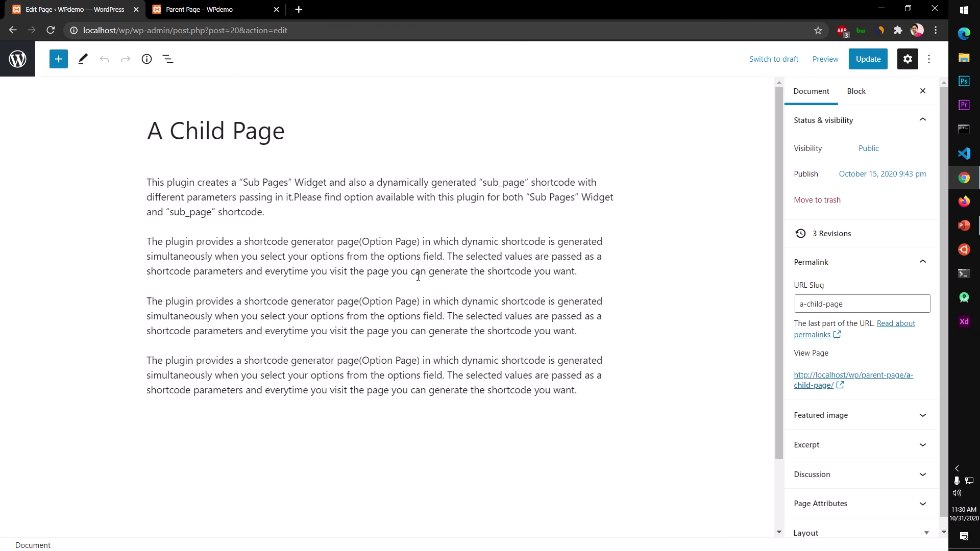
scroll(419, 277, "down", 2)
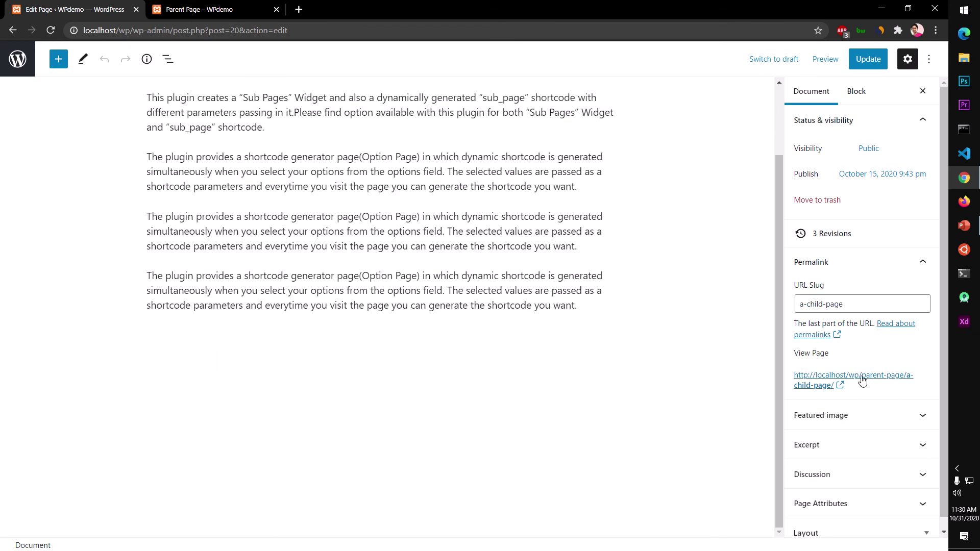
scroll(907, 394, "down", 1)
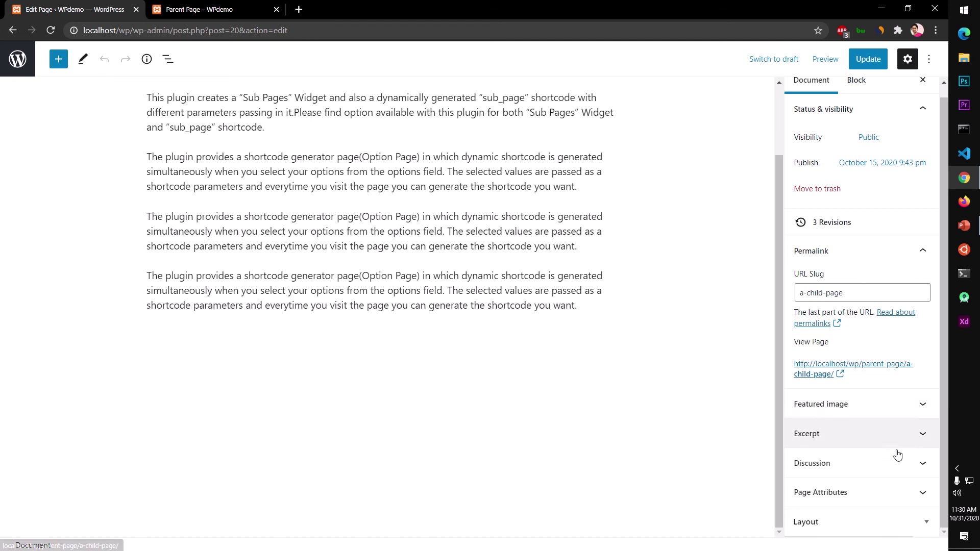
left_click(898, 495)
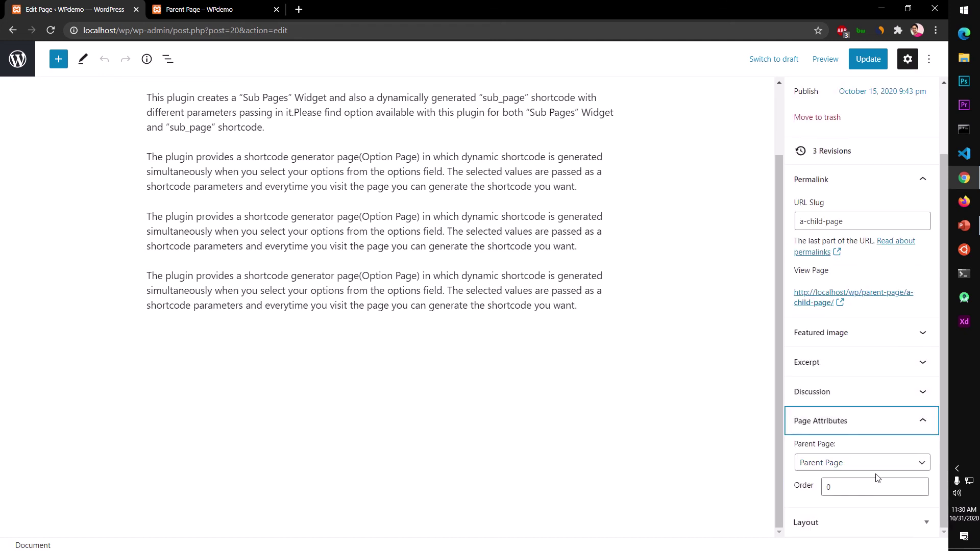
left_click(819, 468)
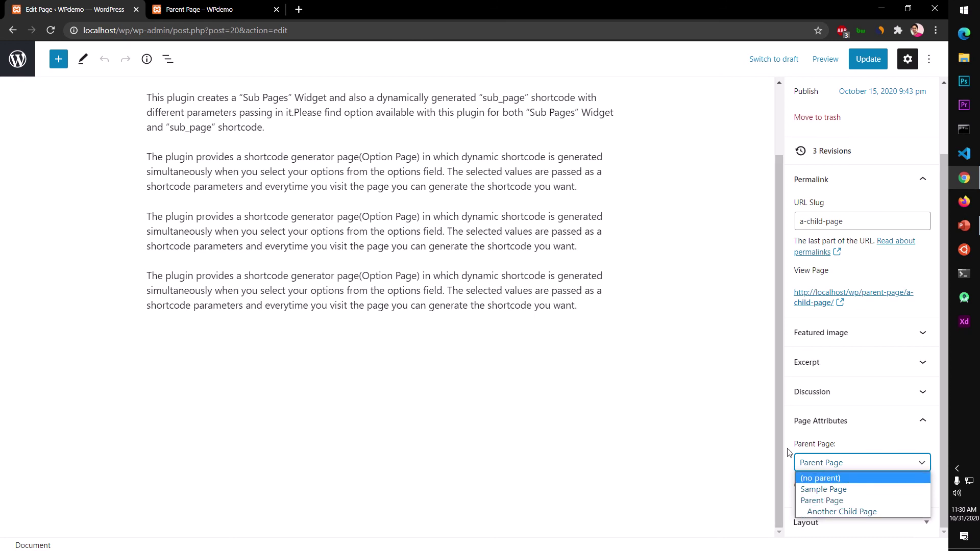
left_click(840, 504)
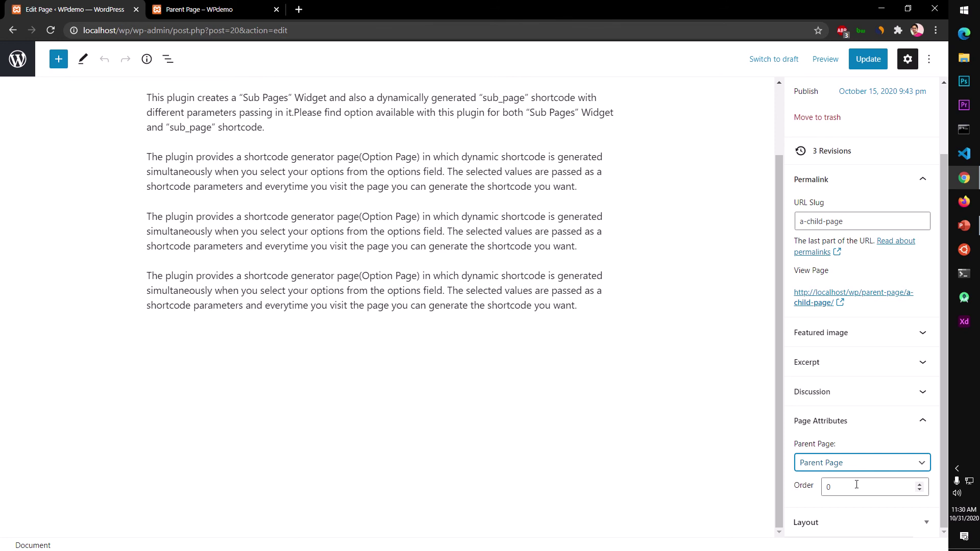
left_click(878, 422)
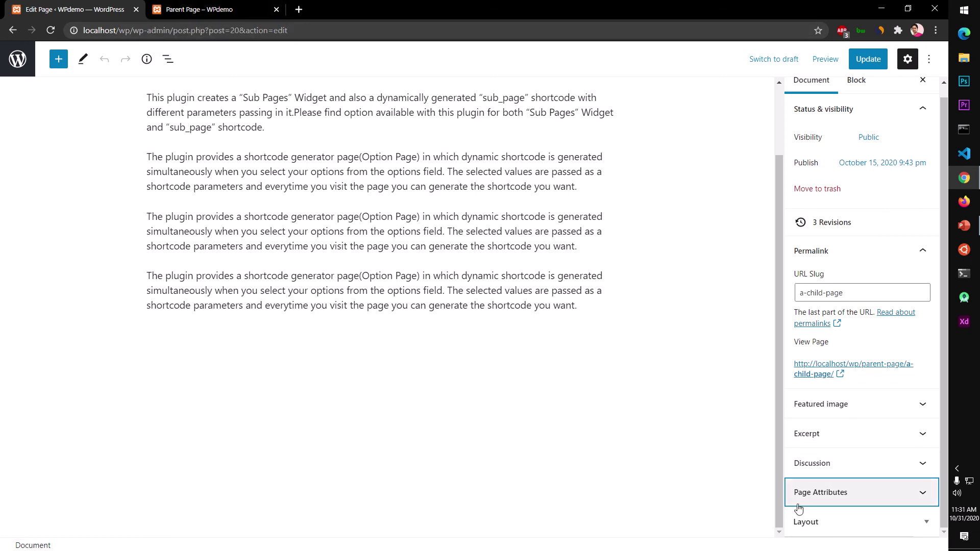
left_click(858, 500)
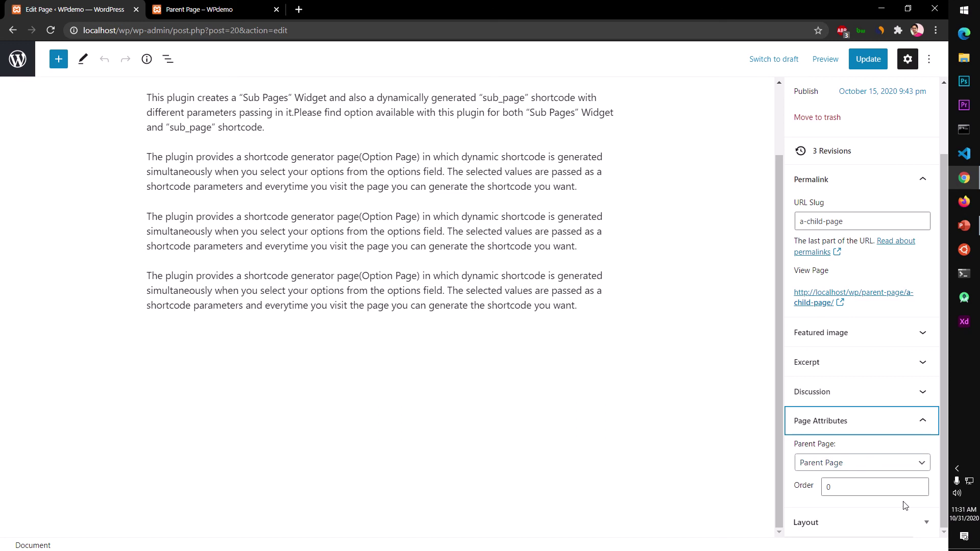
left_click(901, 421)
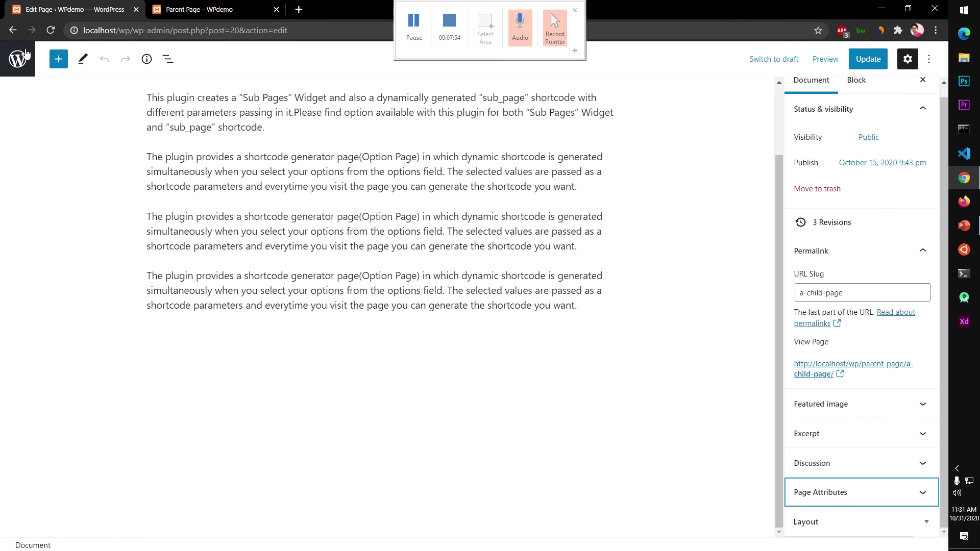
- Go back to the pages list, open Another Child Page for editing and choose Parent Page as its parent
left_click(11, 31)
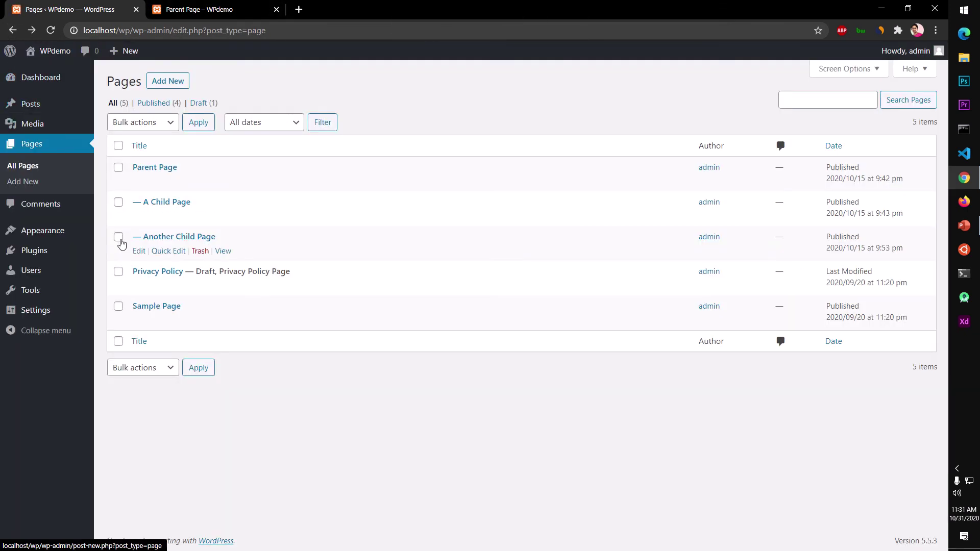
left_click(141, 251)
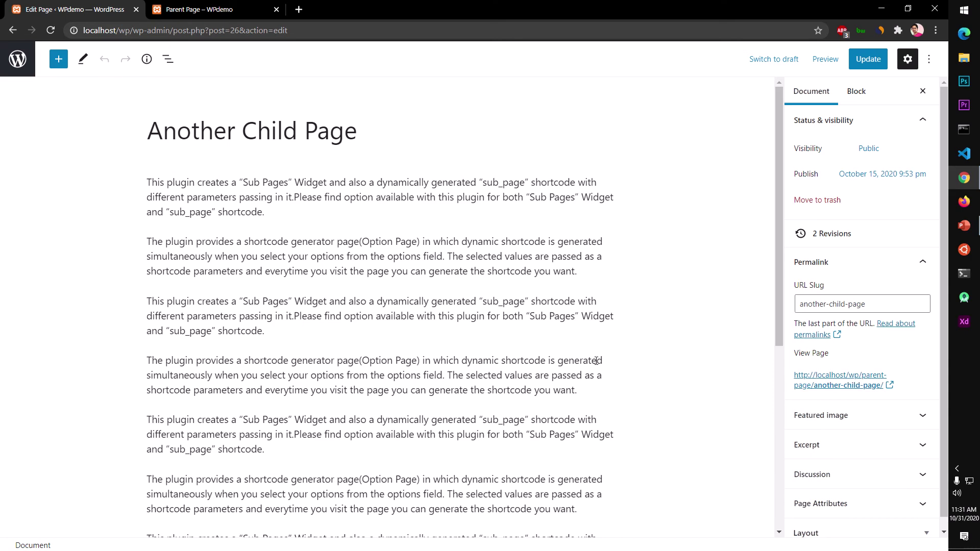
scroll(833, 444, "down", 1)
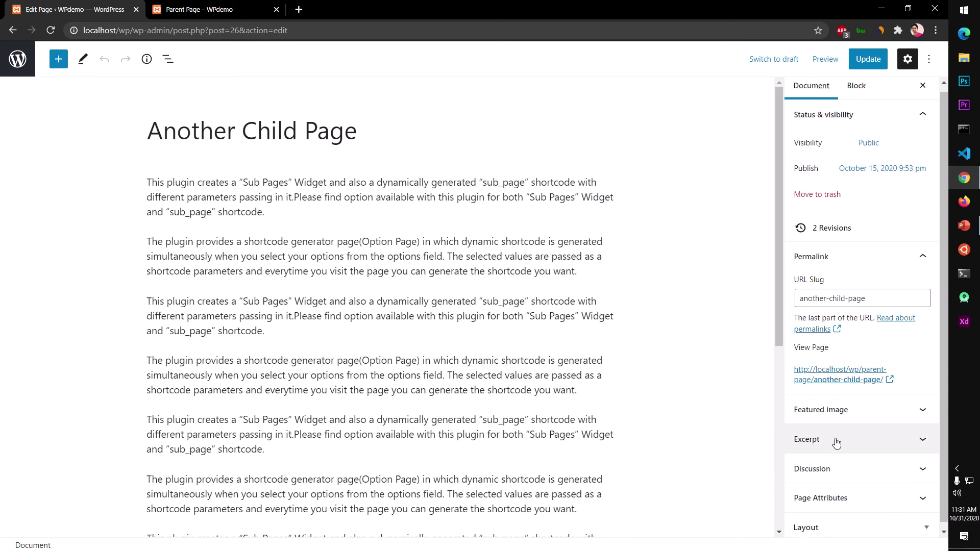
left_click(858, 492)
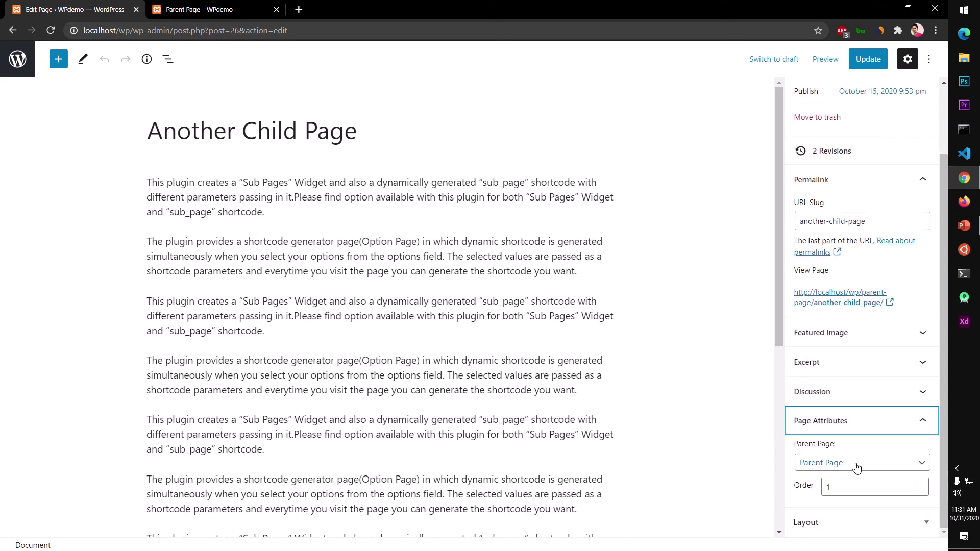
left_click(829, 466)
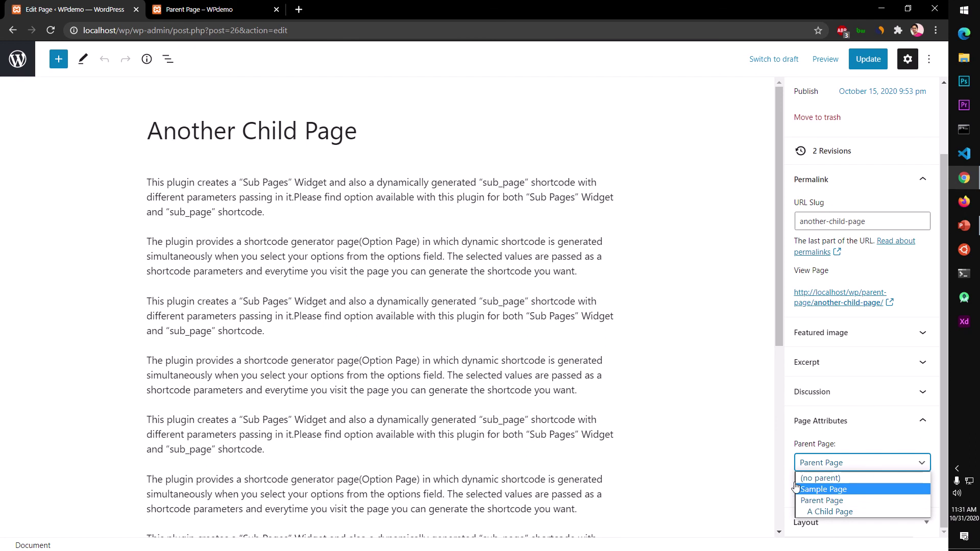
left_click(850, 504)
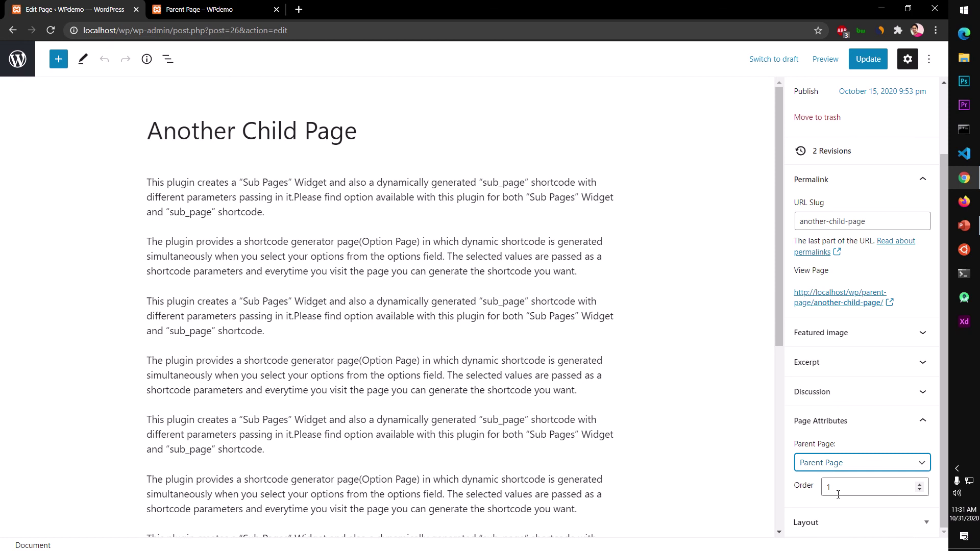
- Visit the site's front page, open Parent Page from its navigation and examine the child page cards below the text
left_click(169, 9)
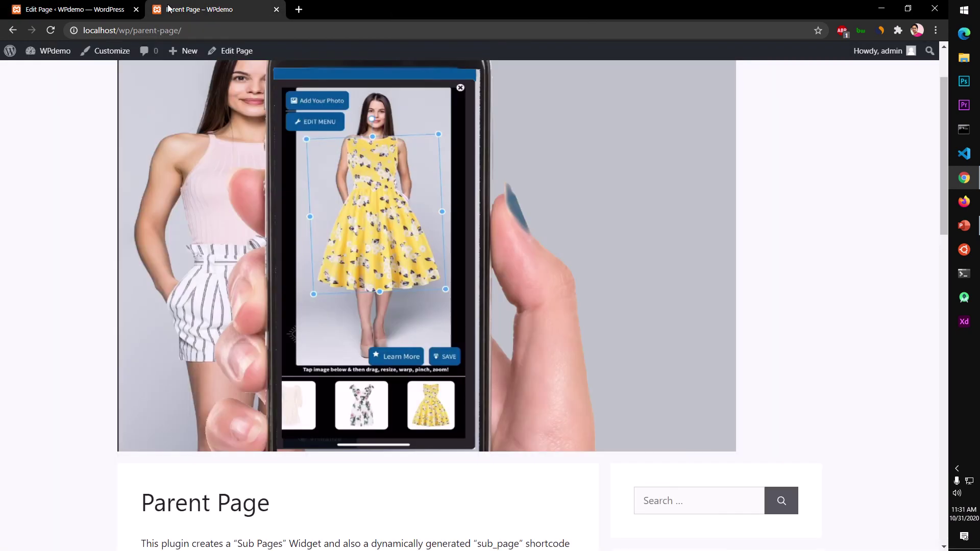
mouse_move(32, 55)
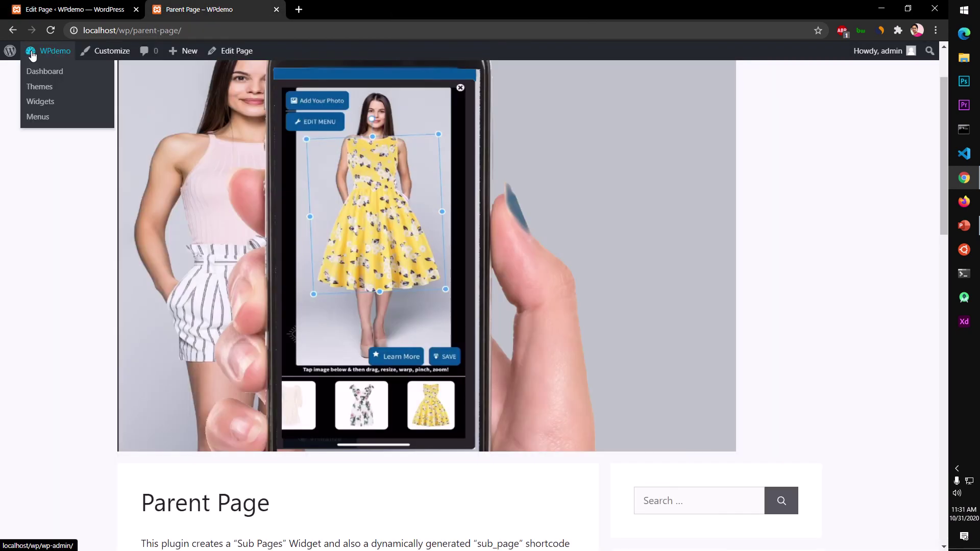
left_click(32, 54)
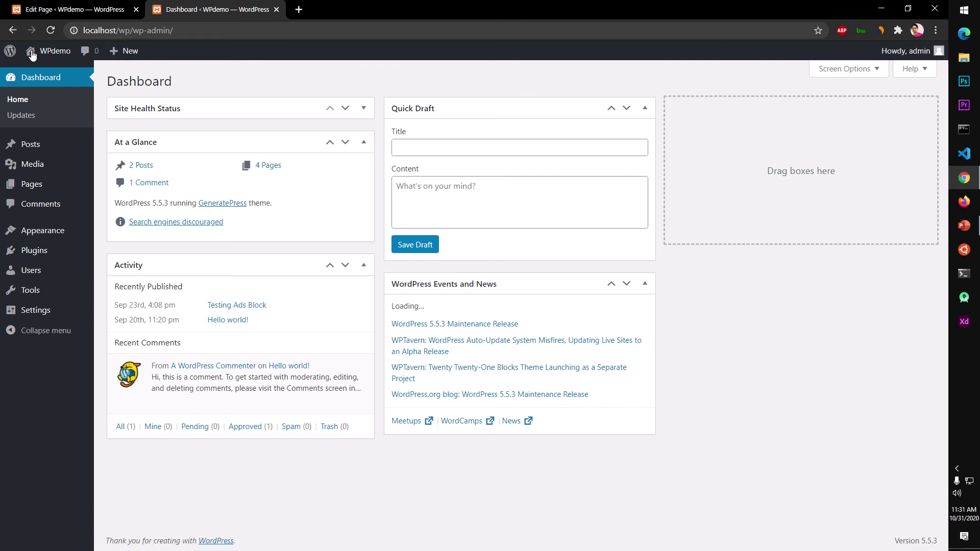
left_click(28, 68)
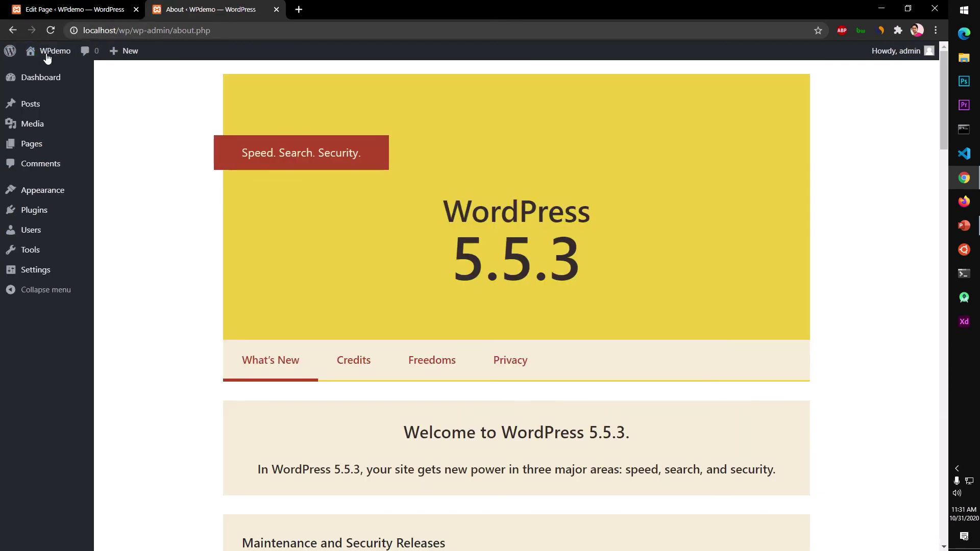
left_click(49, 53)
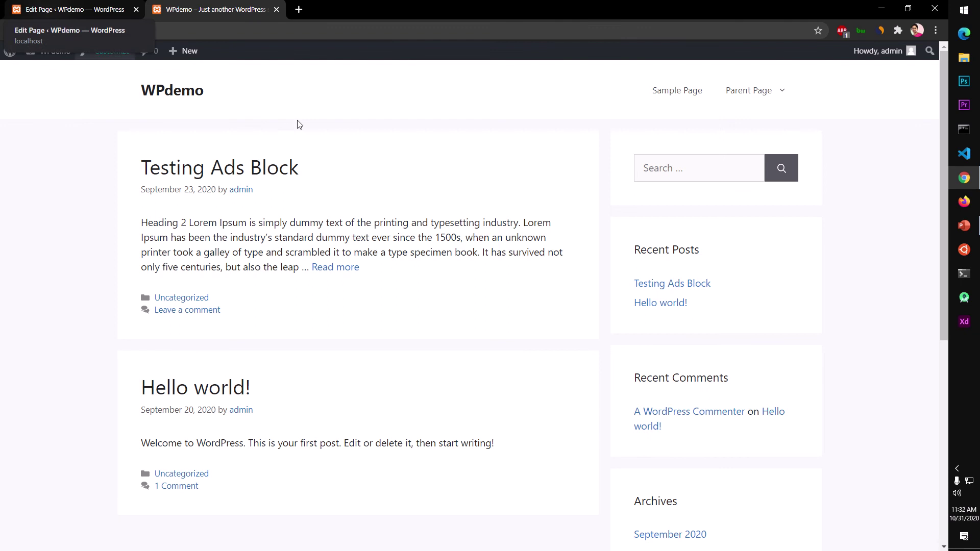
scroll(475, 397, "down", 5)
scroll(475, 397, "up", 5)
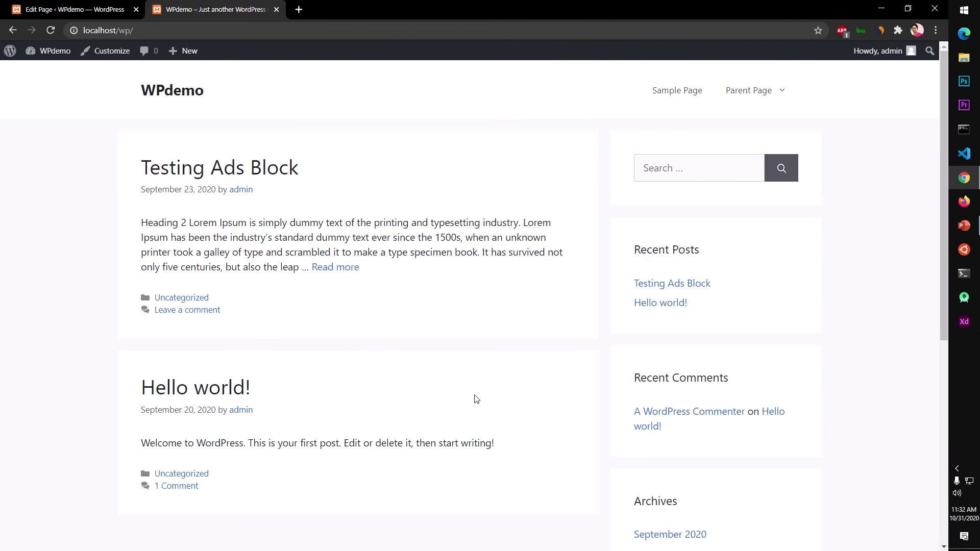
left_click(738, 92)
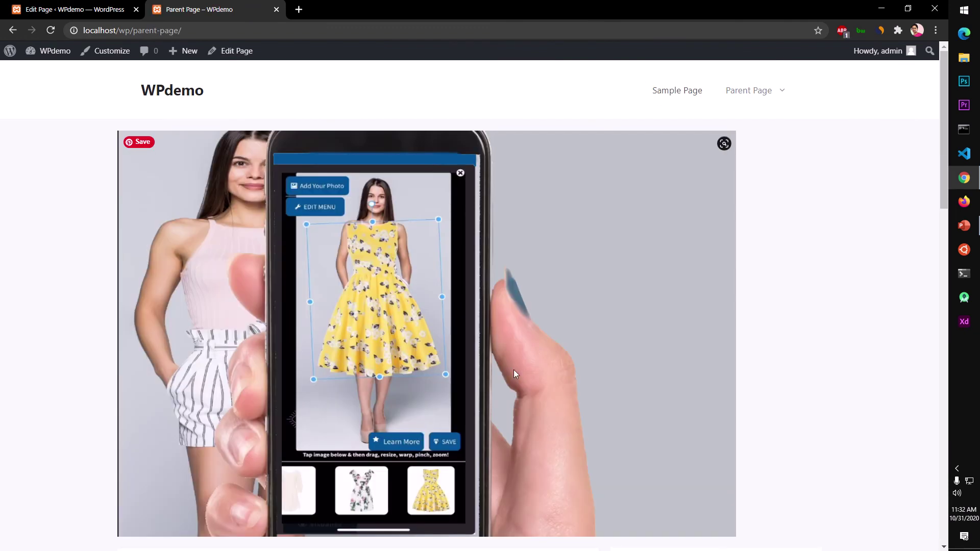
scroll(515, 374, "down", 12)
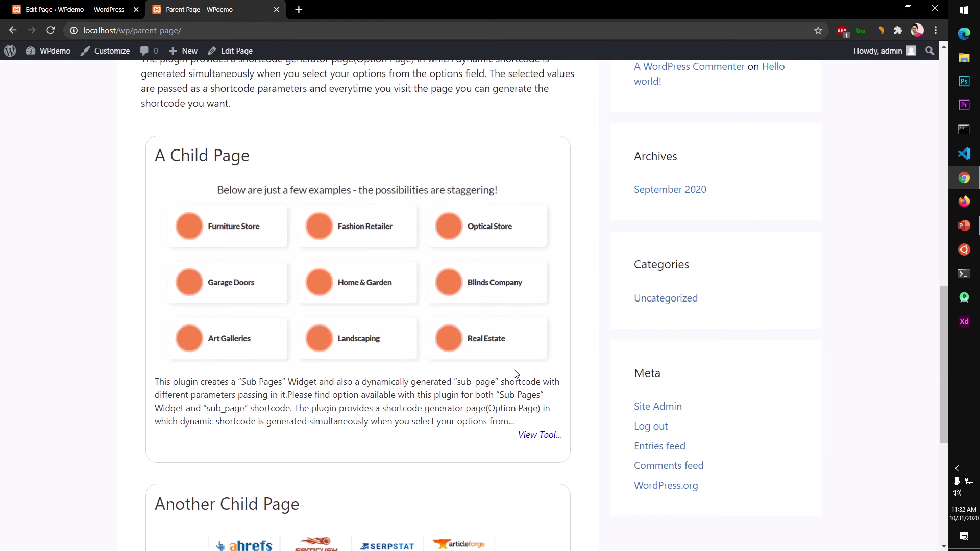
- Review the published Parent Page's text and both child page cards, and highlight the excerpt in the Another Child Page card
scroll(515, 374, "down", 6)
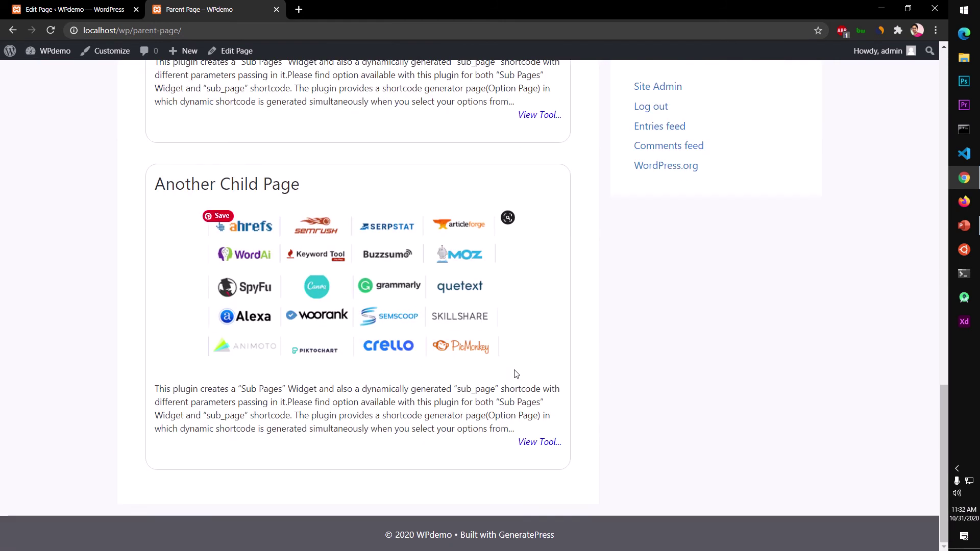
scroll(515, 375, "up", 9)
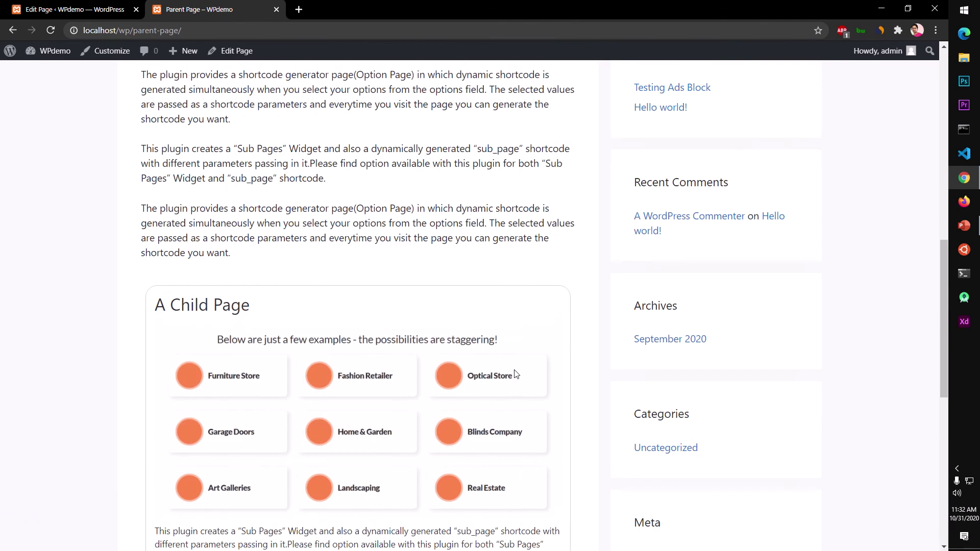
scroll(514, 375, "up", 6)
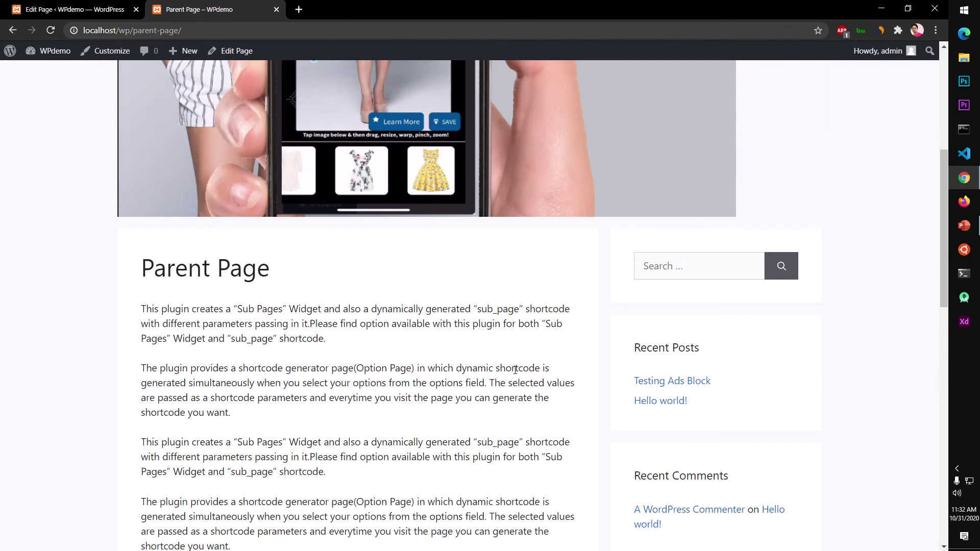
scroll(515, 370, "down", 14)
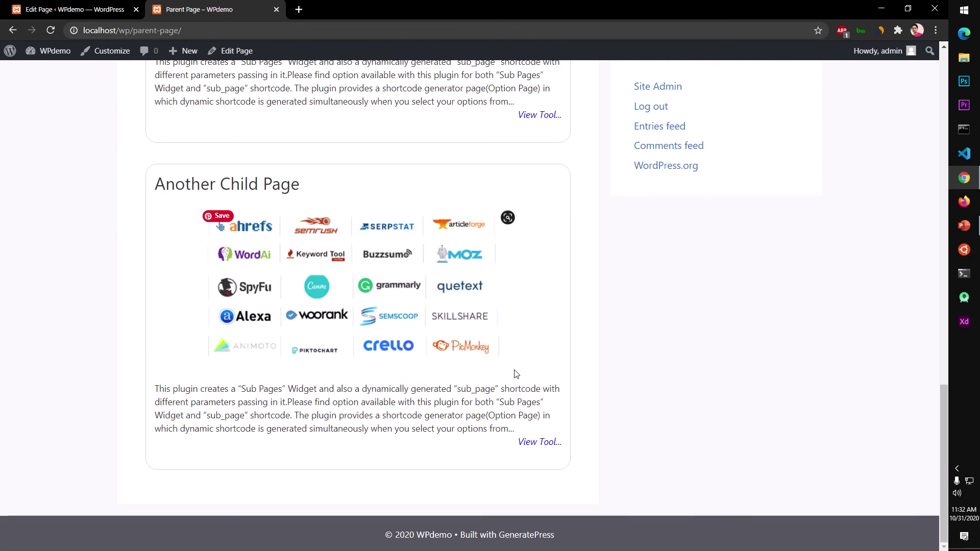
scroll(515, 374, "up", 15)
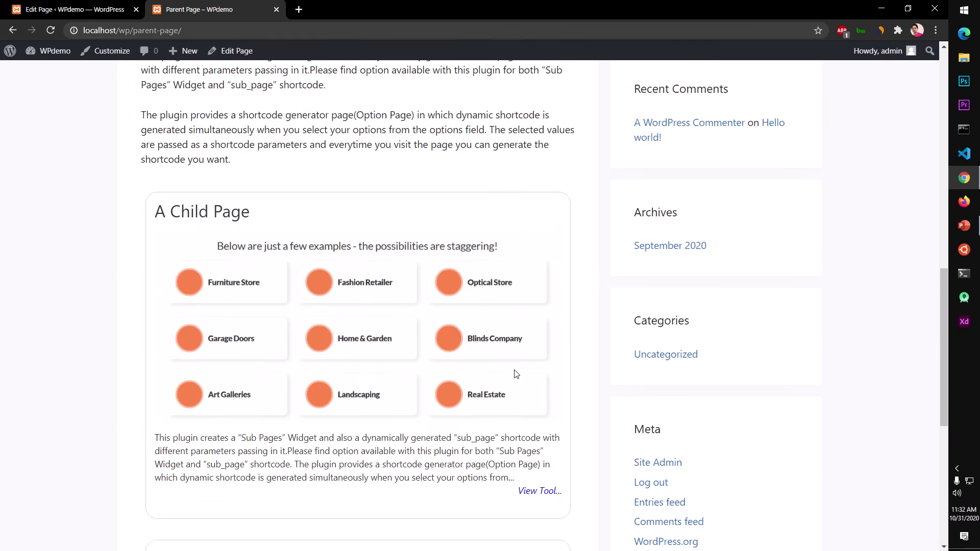
scroll(514, 369, "up", 1)
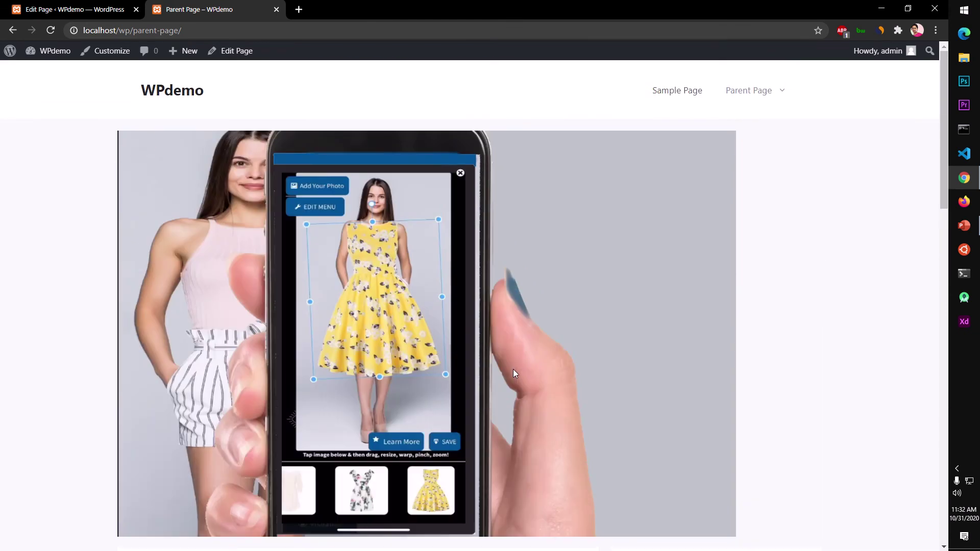
scroll(513, 372, "down", 14)
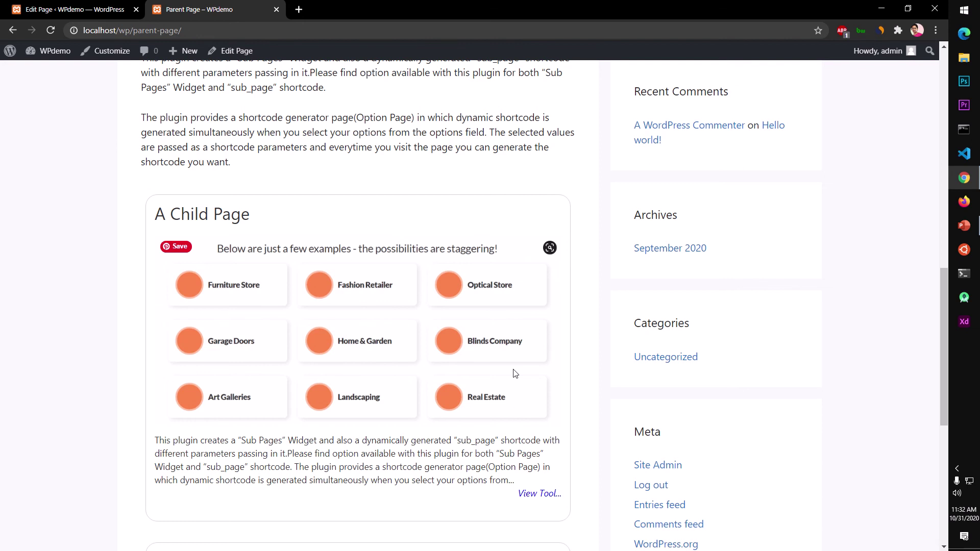
scroll(515, 374, "down", 8)
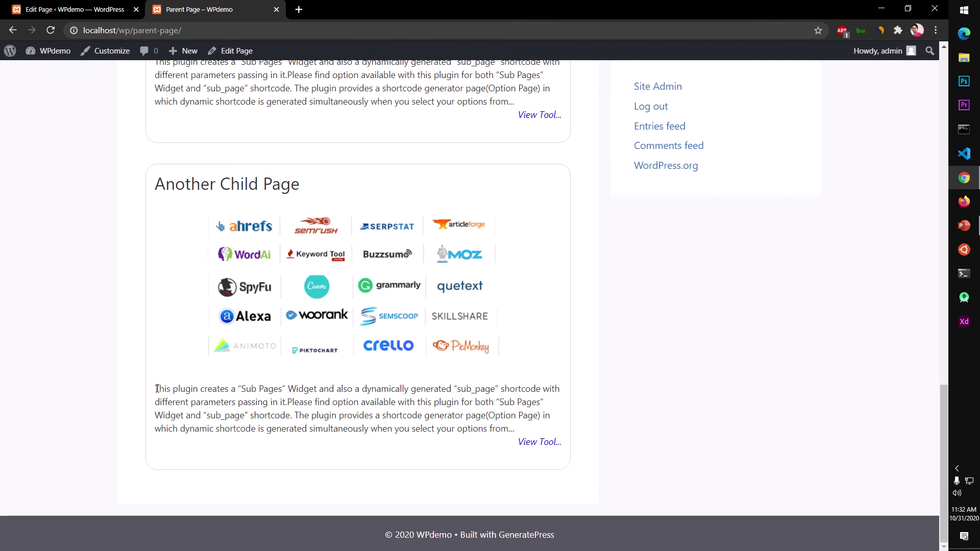
left_click_drag(157, 389, 516, 434)
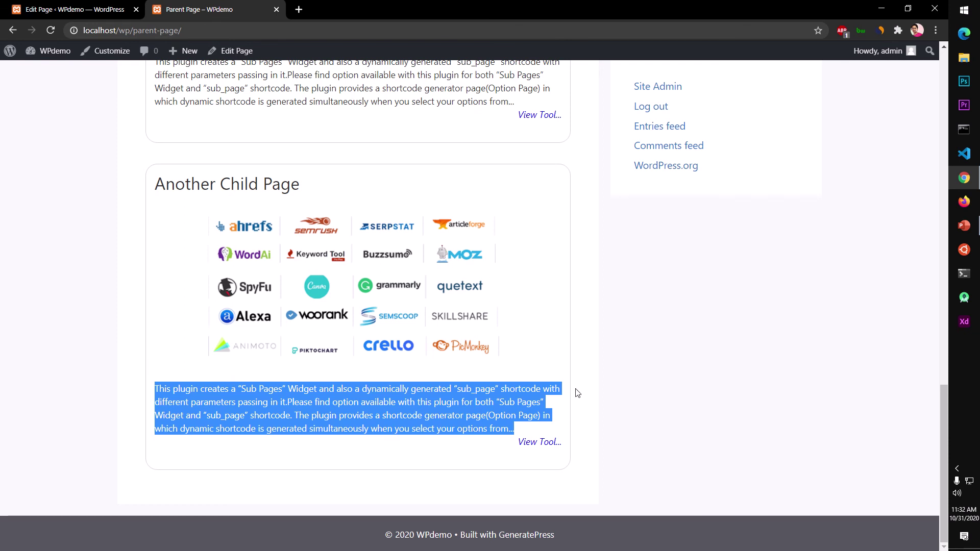
scroll(577, 391, "up", 4)
scroll(576, 388, "up", 15)
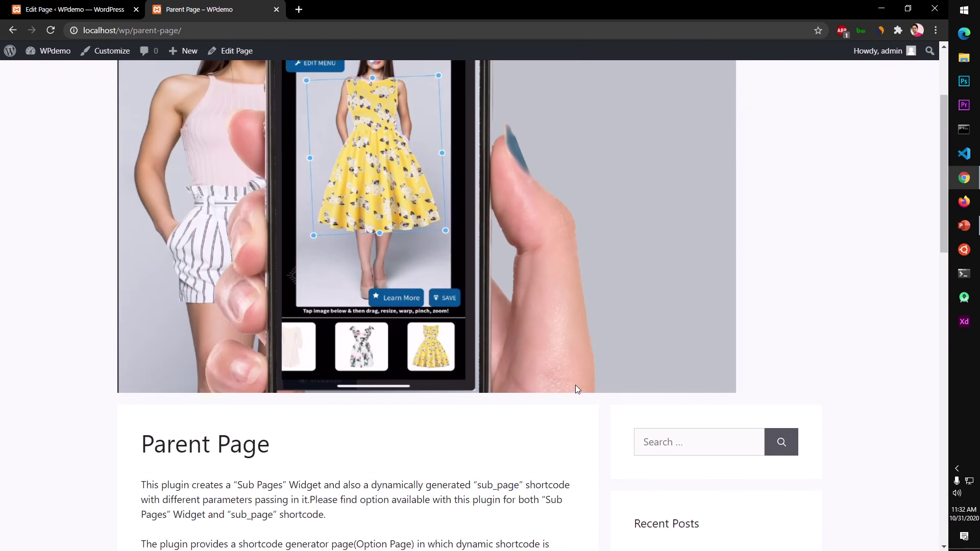